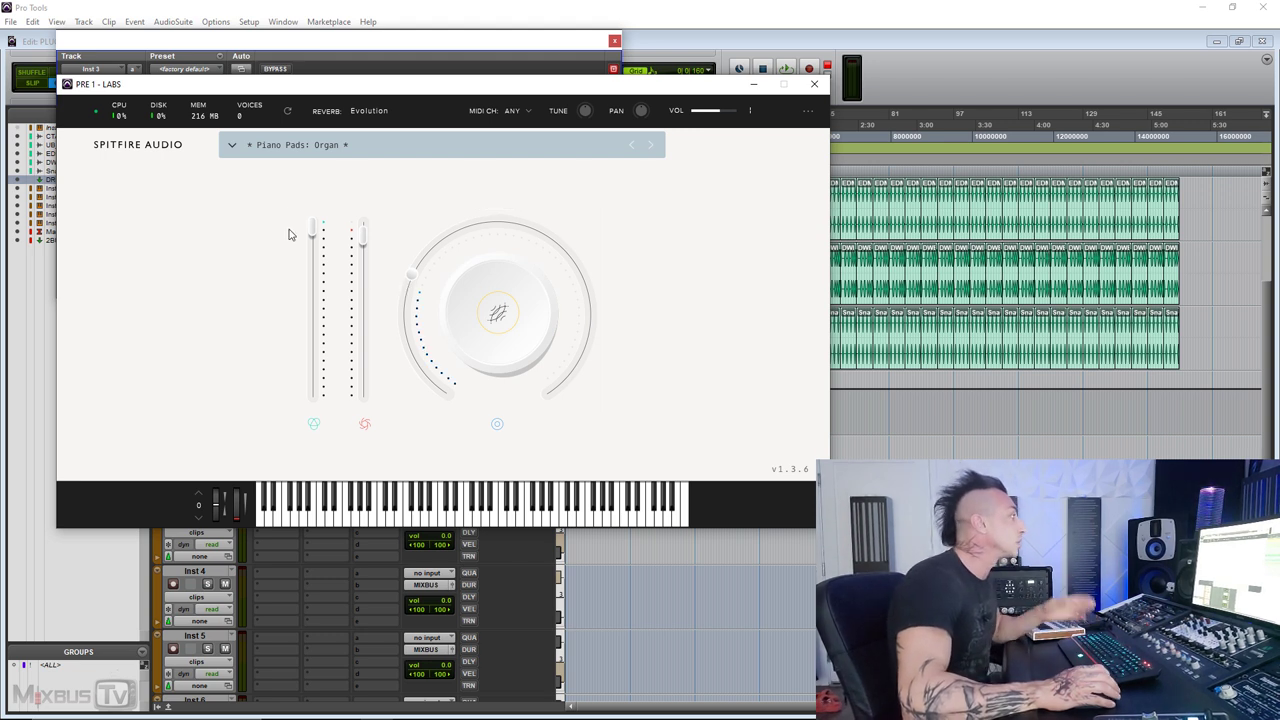
Step: Browse the LABS preset list under the Piano and Synth categories, leaving the Piano Pads: Organ preset loaded
click(232, 145)
click(262, 224)
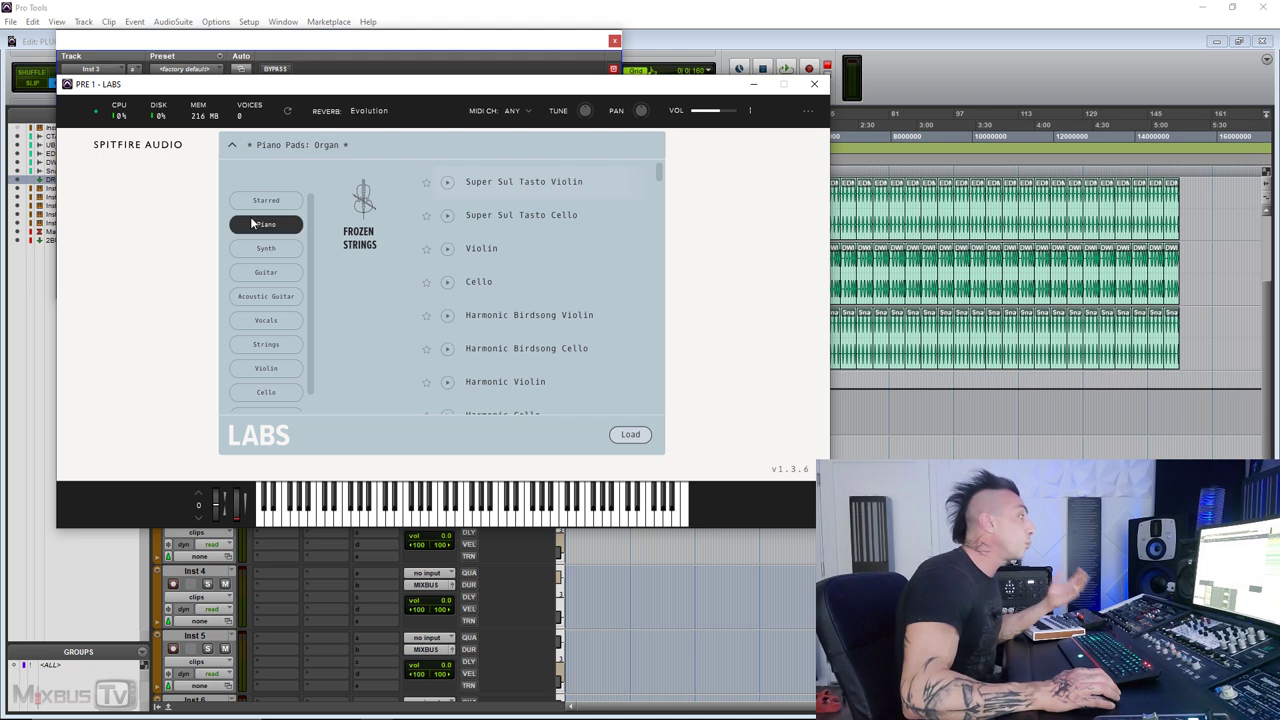
scroll(451, 319, down, 3)
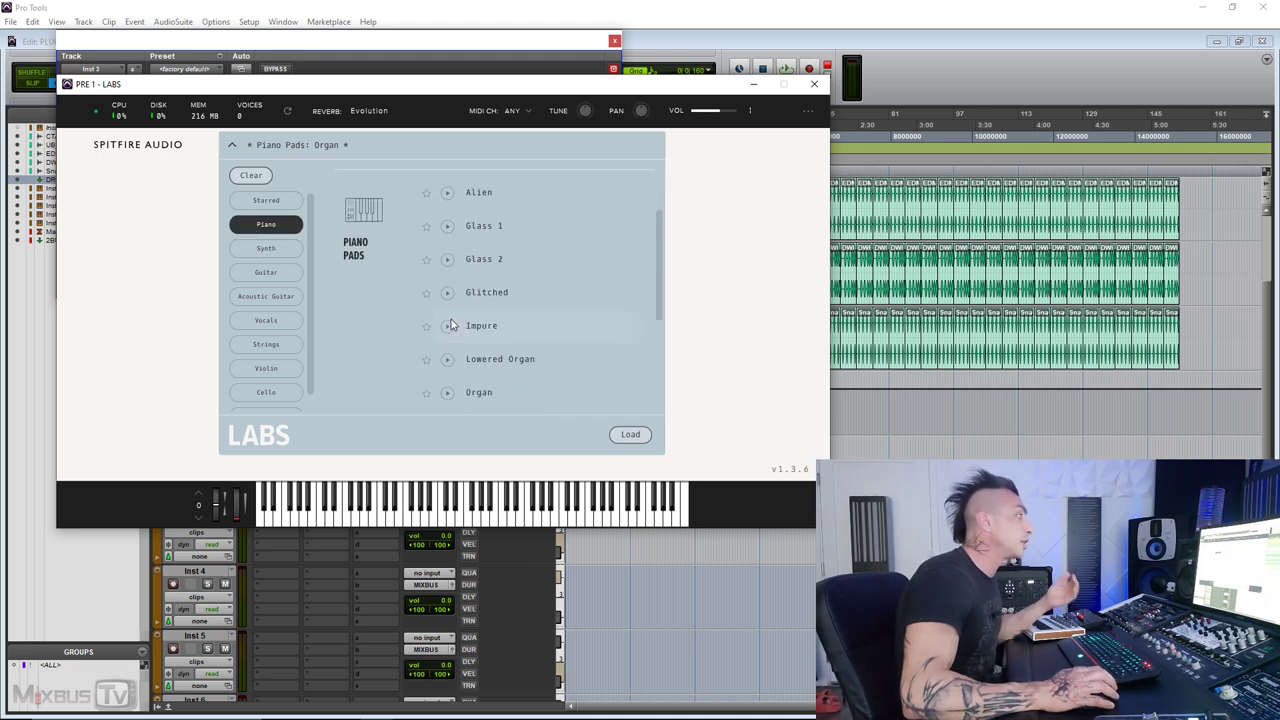
click(266, 249)
click(255, 248)
click(185, 248)
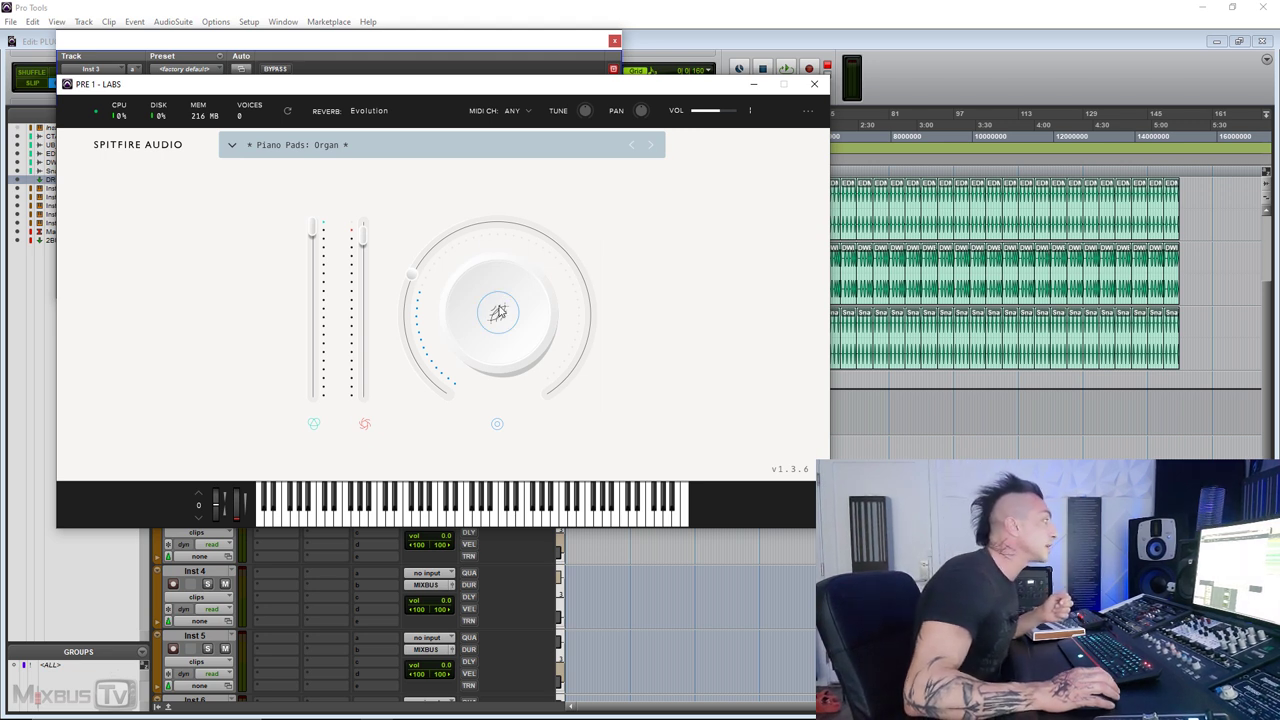
Step: Go through the big knob's assignable parameters: Reverb, Attack, Tightness, Decay, Sustain and Release, ending back on Reverb
mouse_move(498, 314)
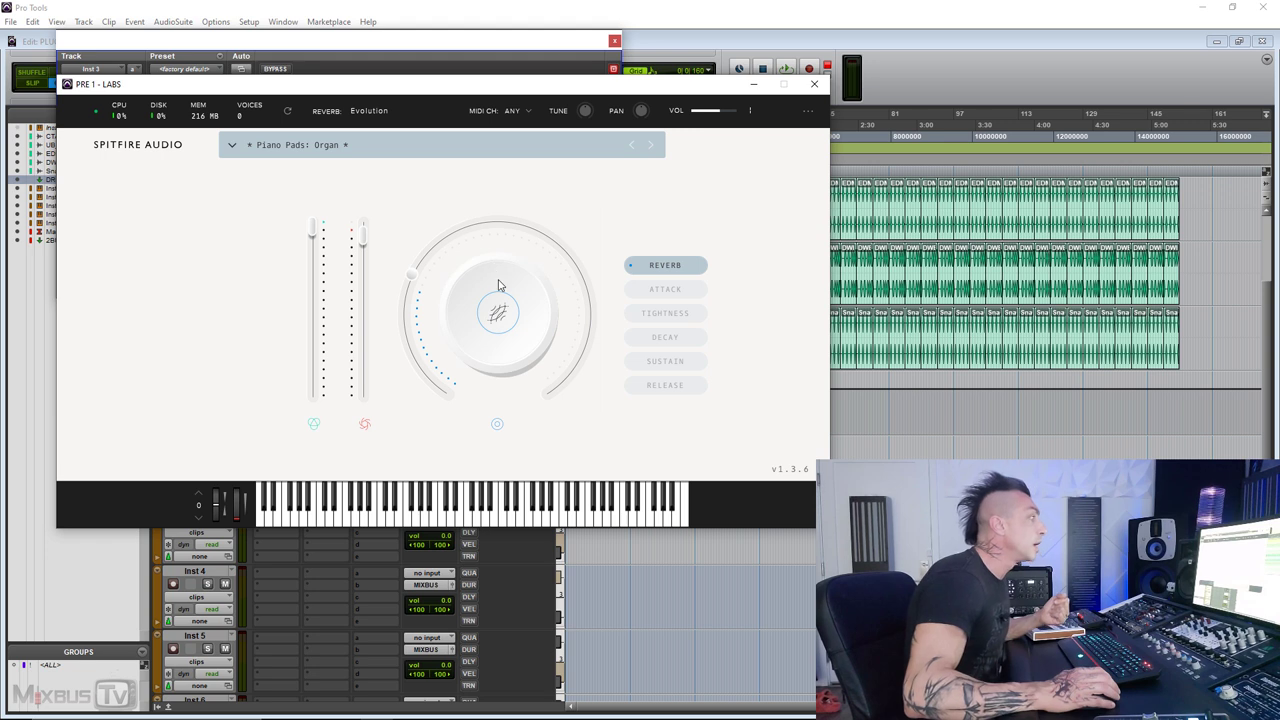
click(672, 289)
click(674, 313)
click(677, 339)
click(675, 362)
click(674, 387)
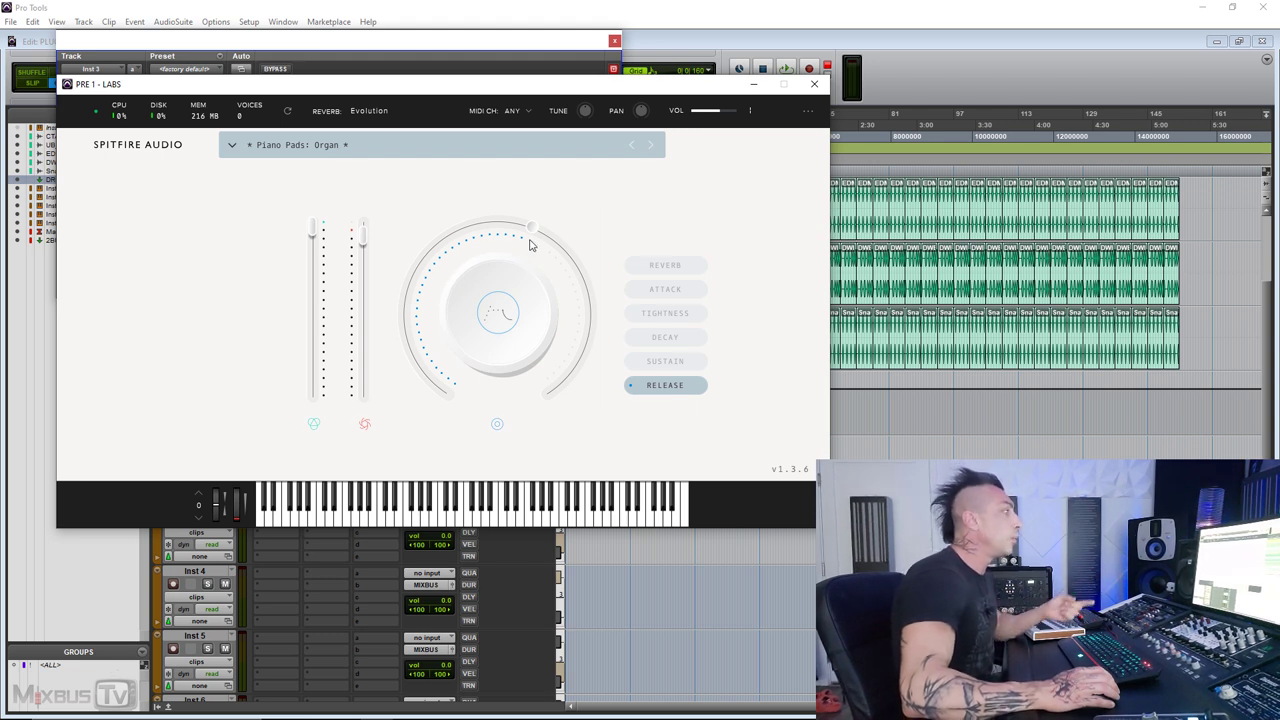
click(668, 360)
click(668, 337)
click(665, 313)
click(665, 289)
click(665, 265)
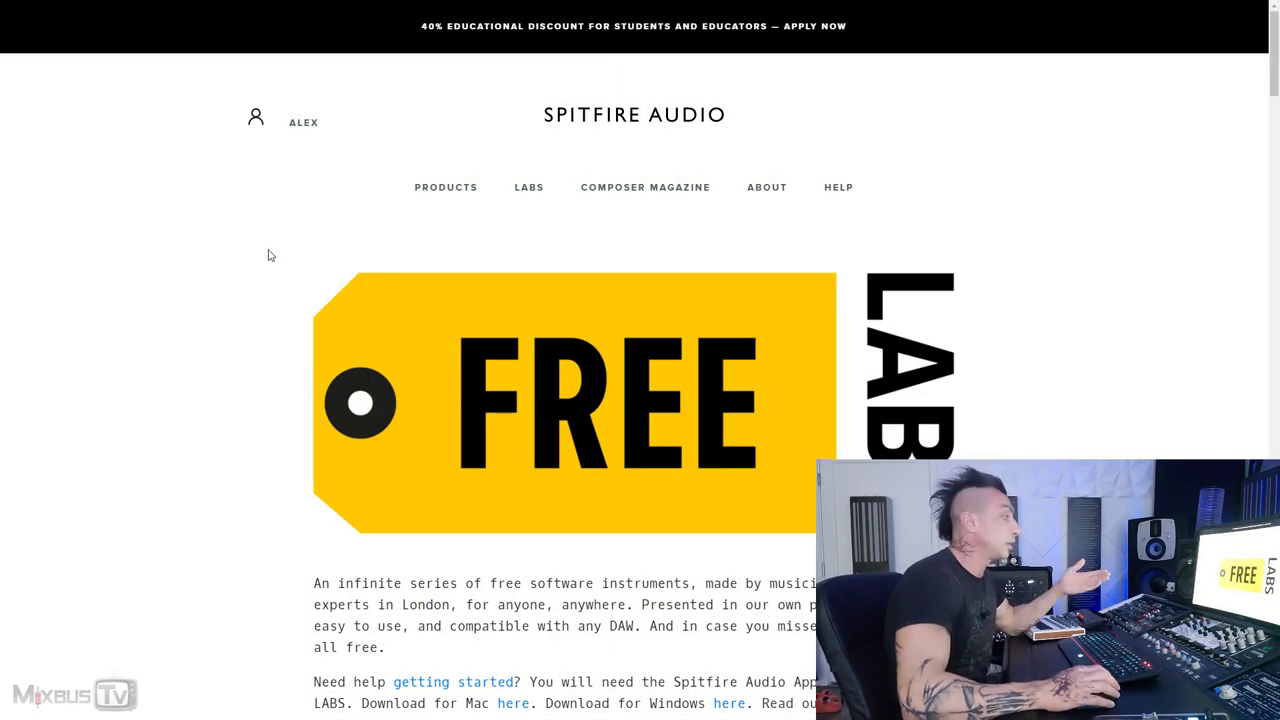
Step: Switch to the Spitfire Audio LABS web page and look through the catalogue of free instruments
scroll(269, 254, down, 1)
scroll(271, 254, down, 1)
scroll(270, 254, down, 12)
scroll(255, 271, down, 2)
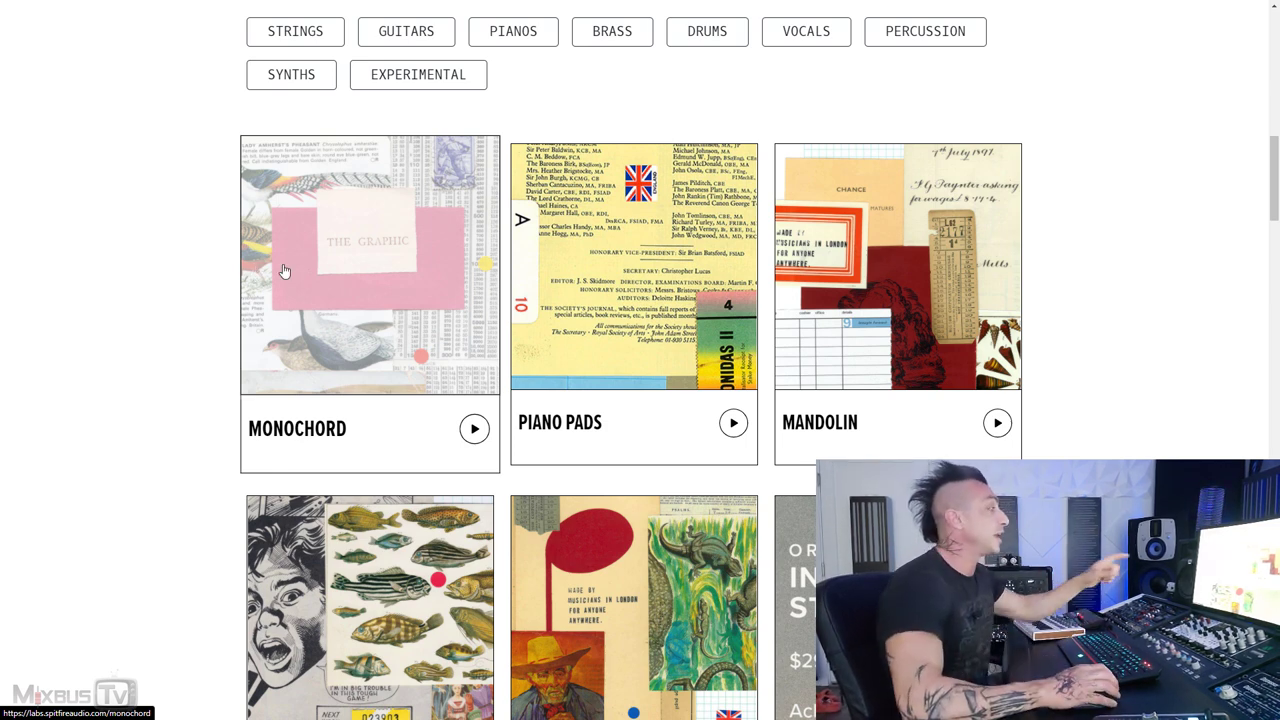
scroll(395, 288, down, 1)
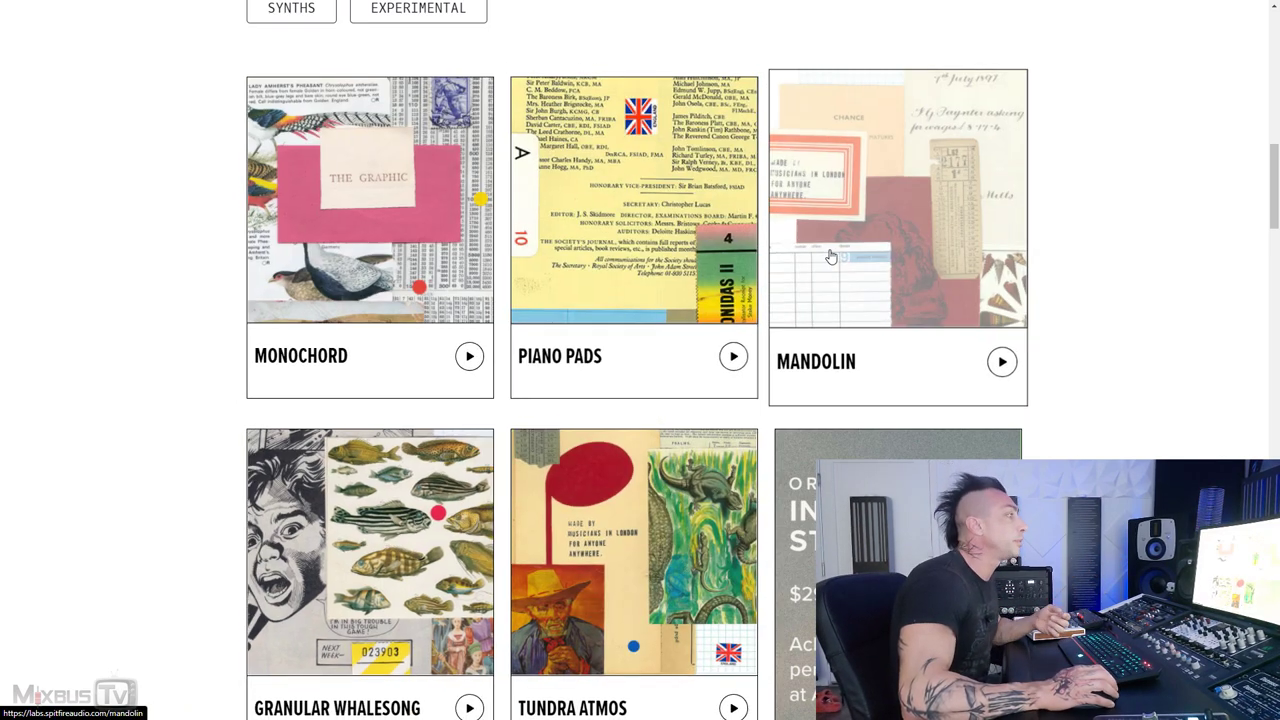
scroll(760, 255, down, 1)
scroll(760, 255, down, 20)
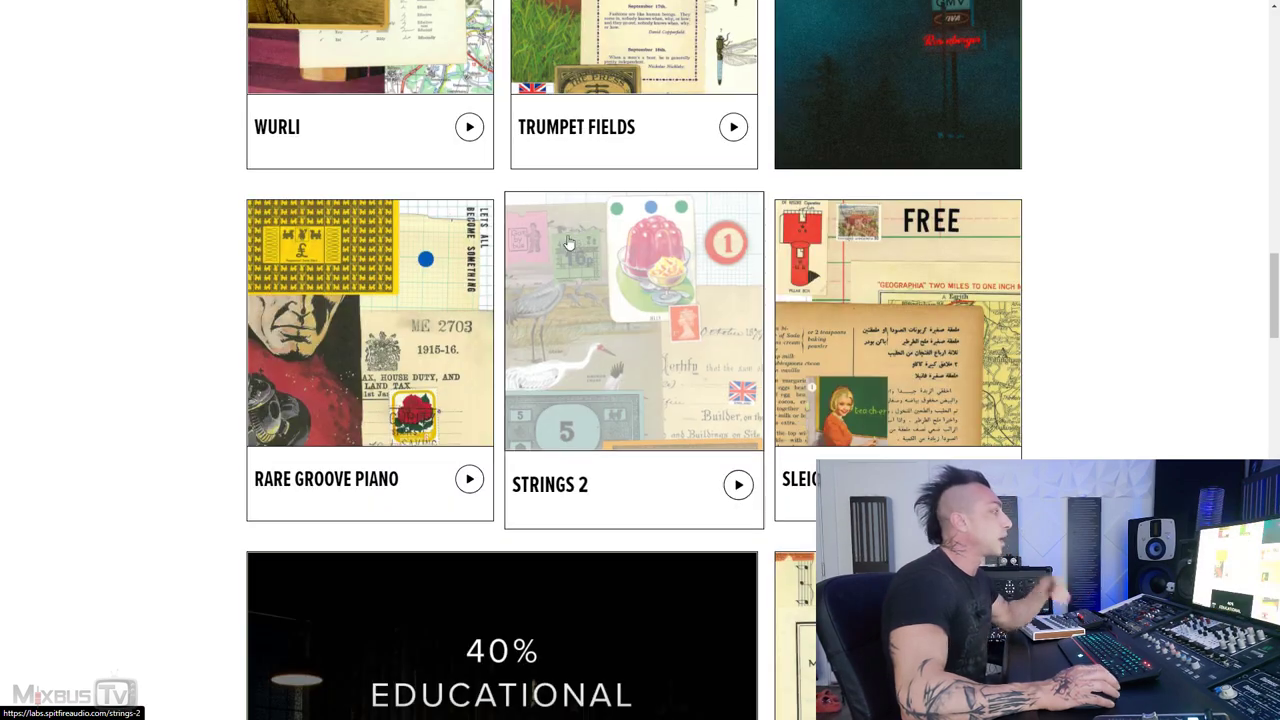
scroll(498, 310, down, 5)
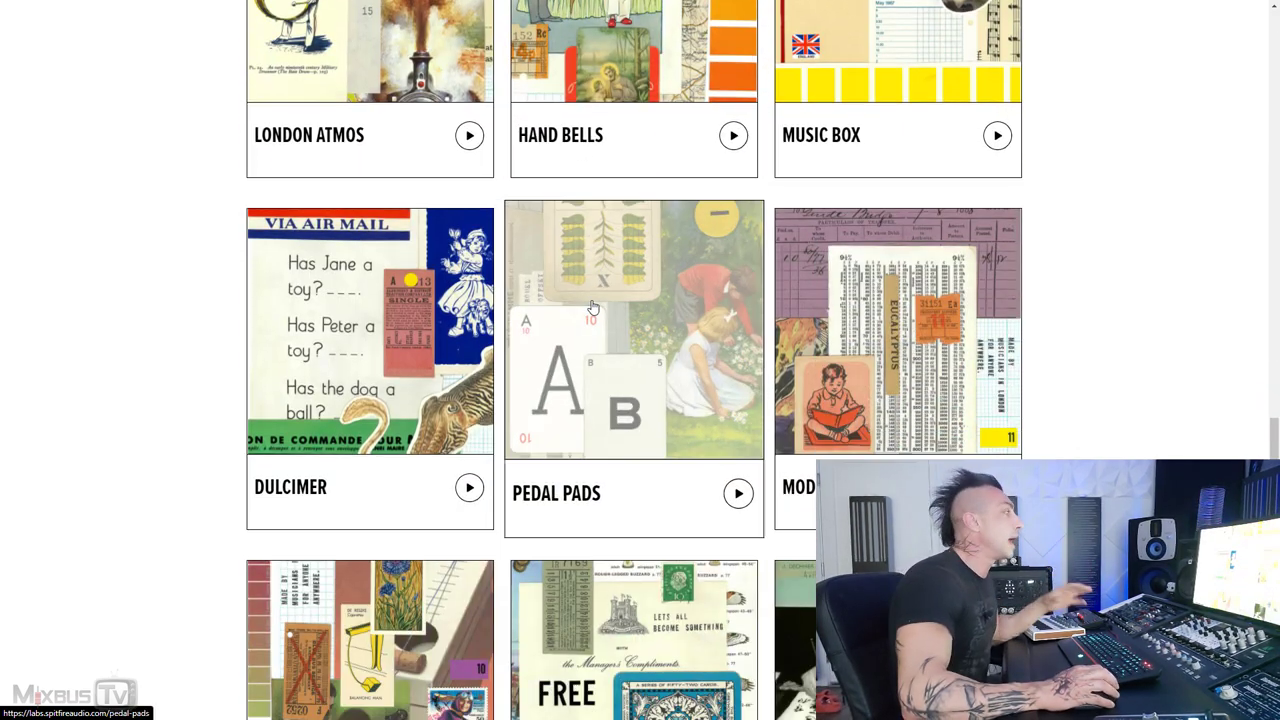
scroll(498, 310, down, 5)
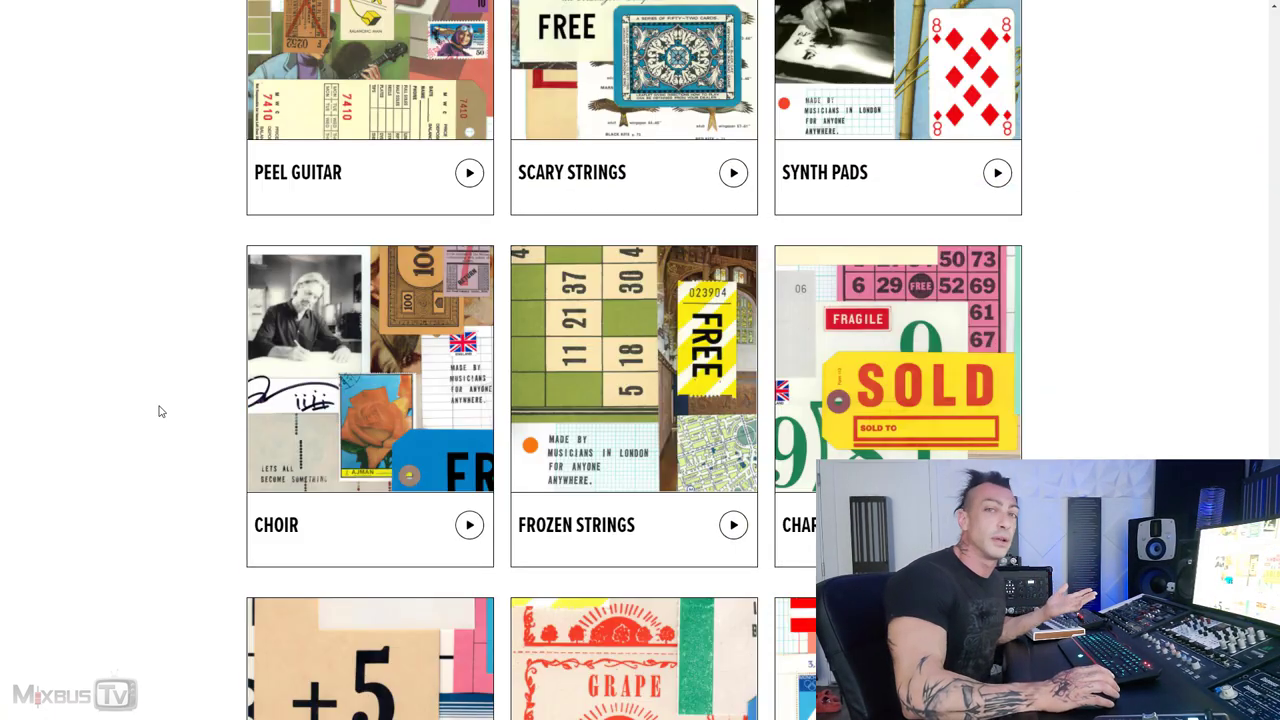
scroll(127, 424, down, 2)
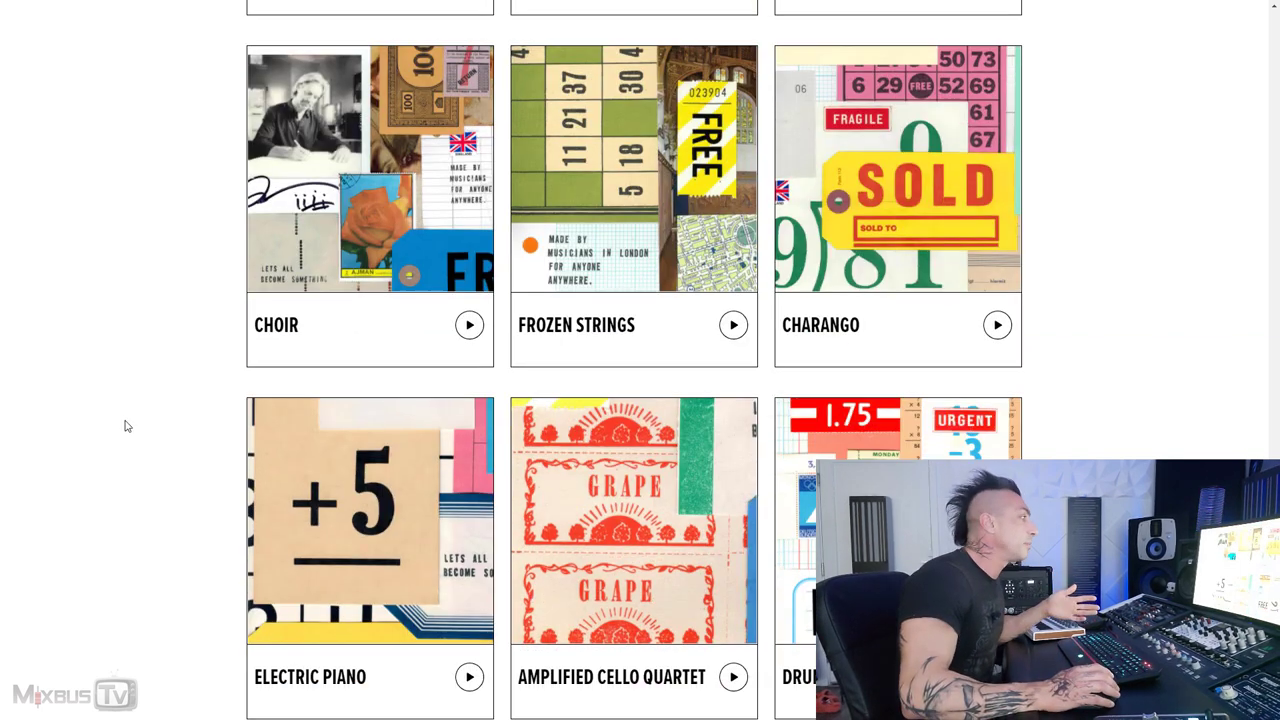
scroll(127, 426, down, 5)
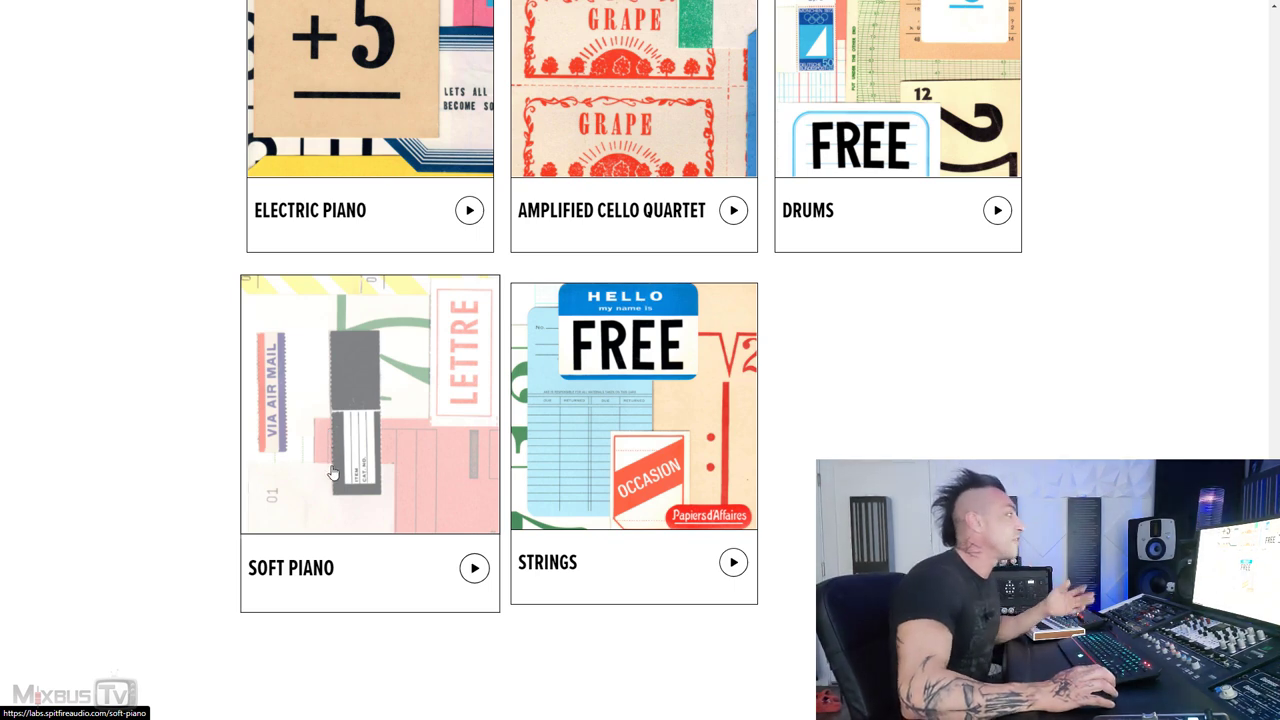
scroll(112, 429, up, 5)
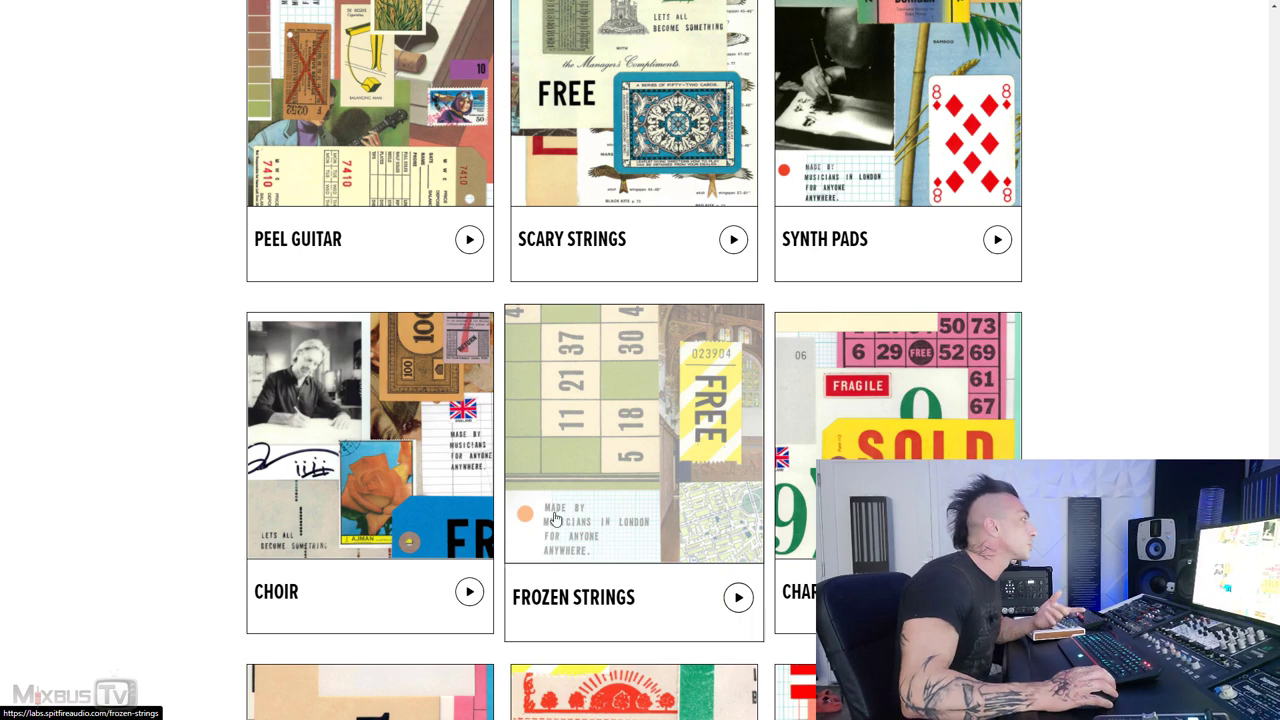
scroll(560, 515, up, 3)
scroll(629, 491, up, 4)
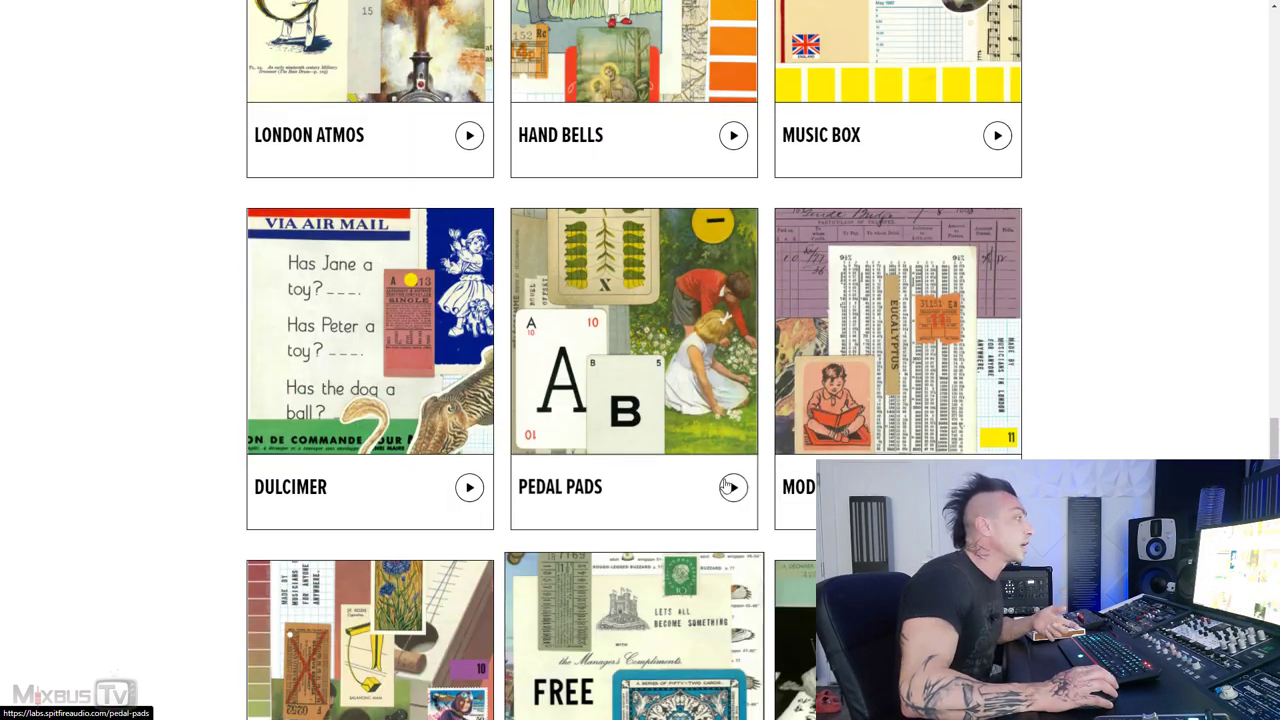
scroll(849, 457, up, 3)
scroll(631, 334, down, 5)
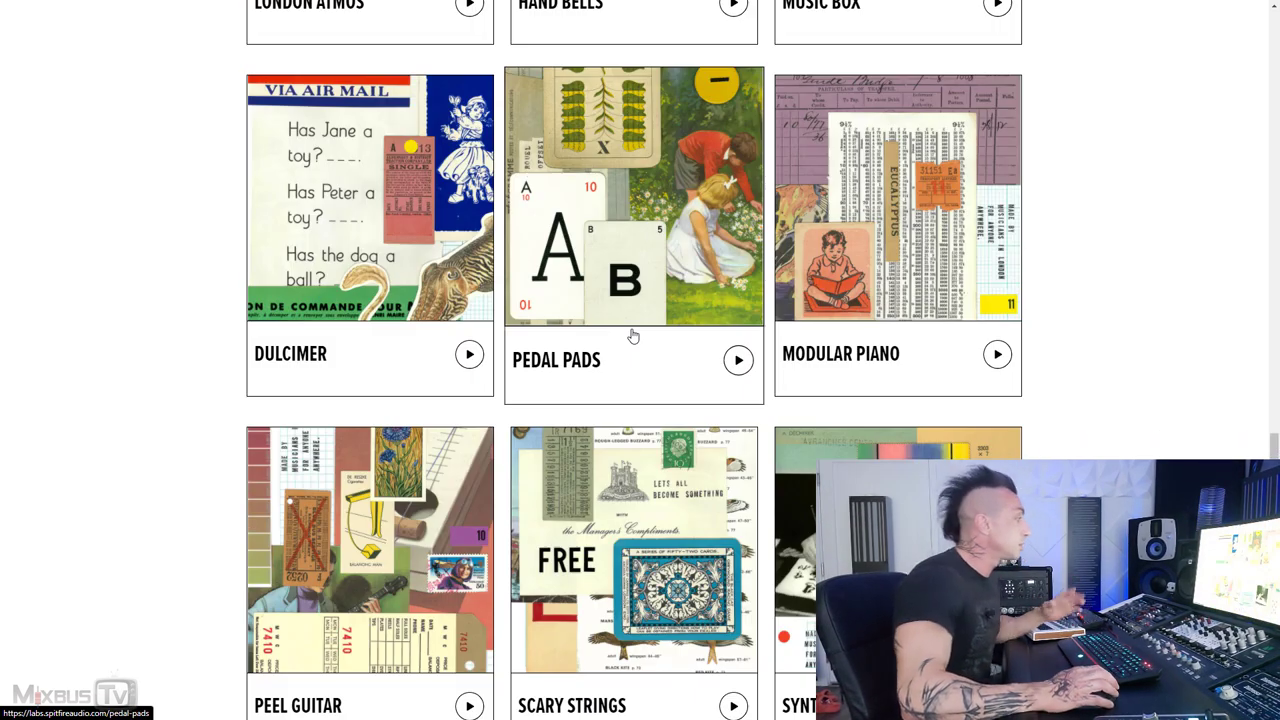
scroll(443, 366, up, 12)
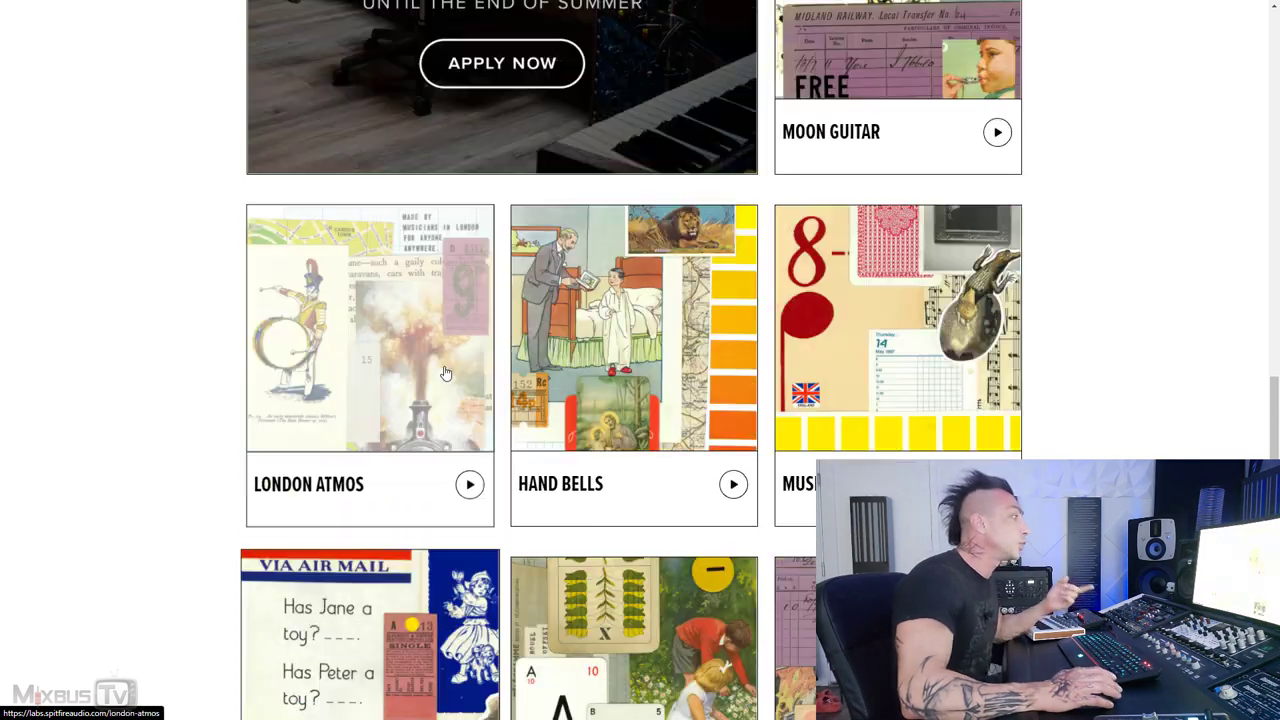
scroll(880, 390, up, 9)
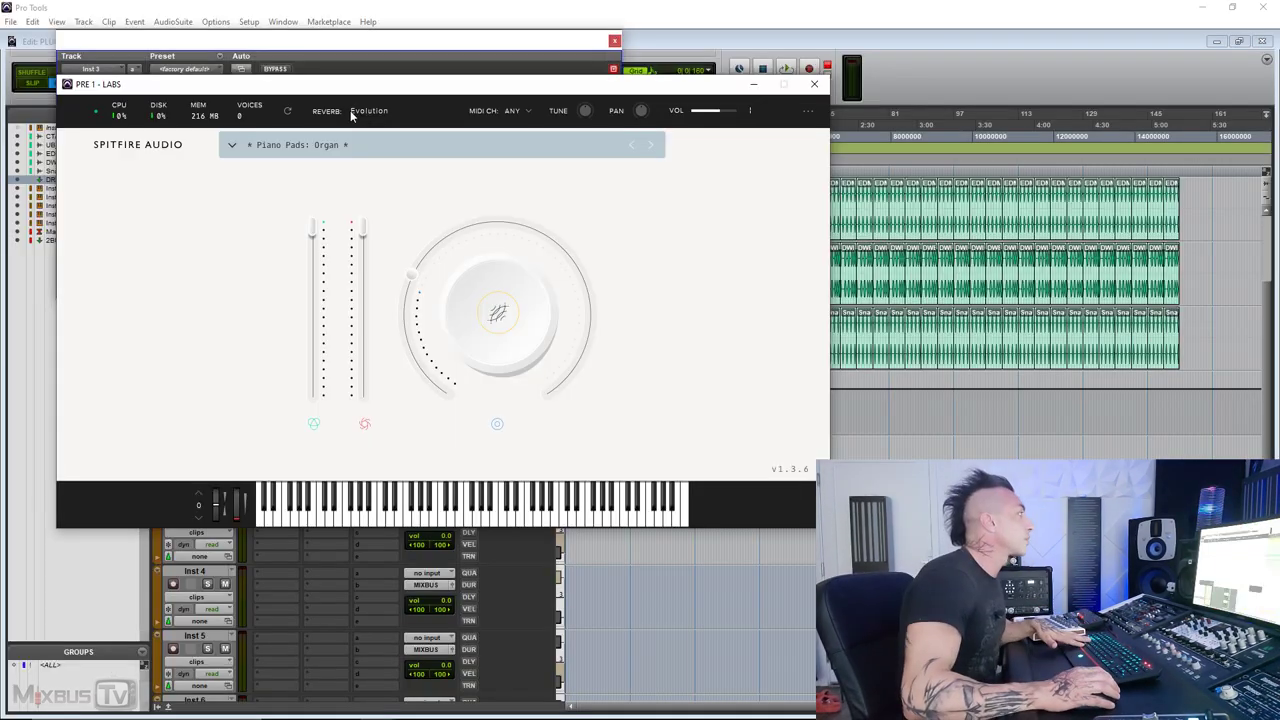
Step: Load the Soft Piano preset with Reverb assigned to the big knob and play it along with the session
drag(352, 92, 368, 92)
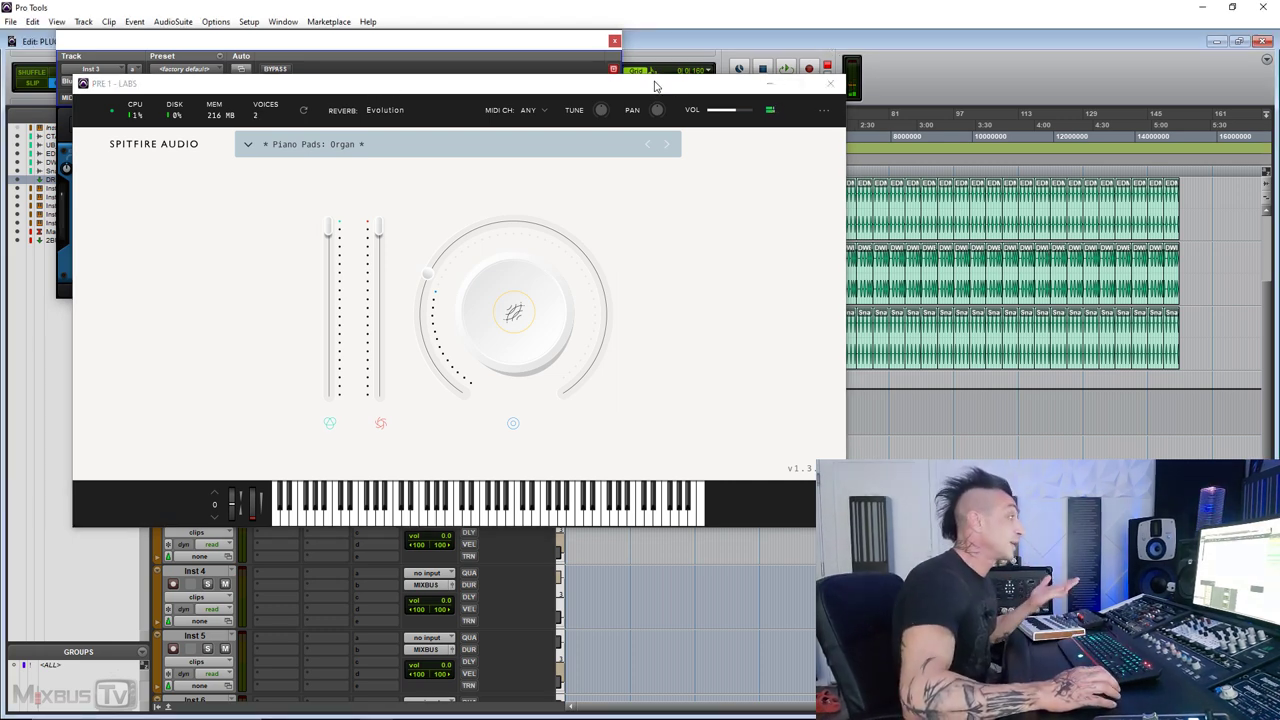
click(600, 144)
click(501, 183)
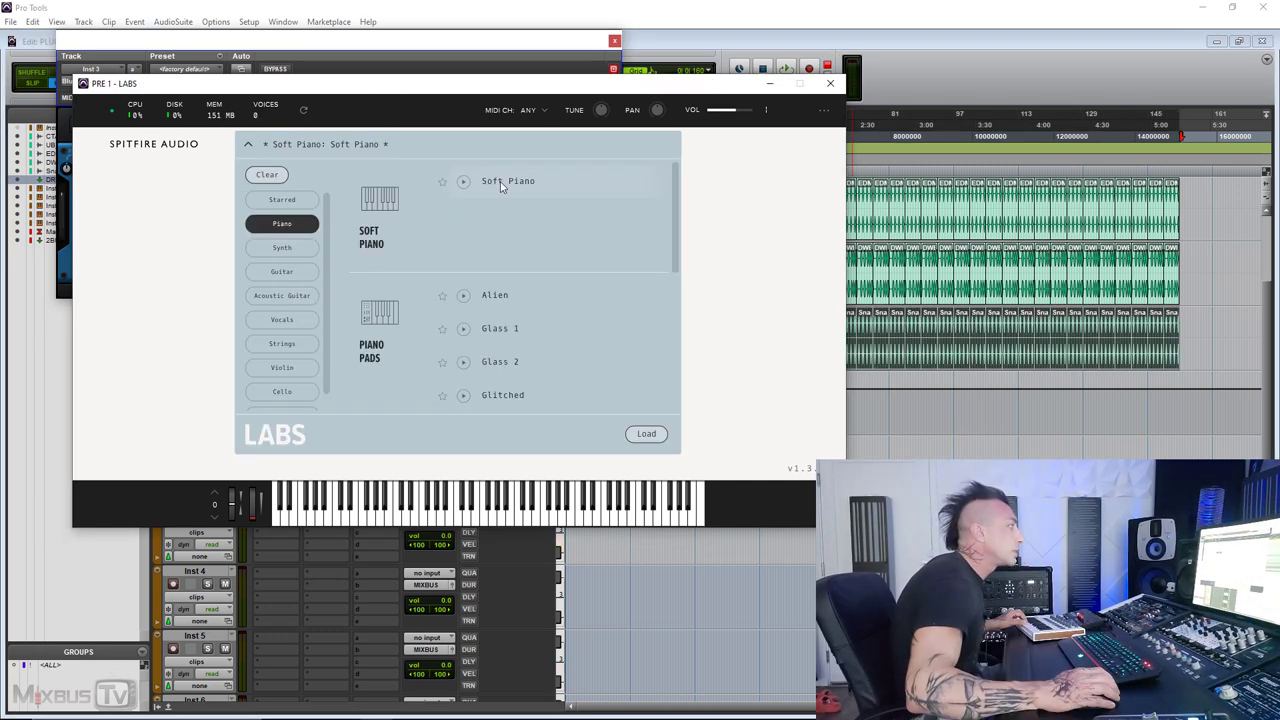
click(646, 433)
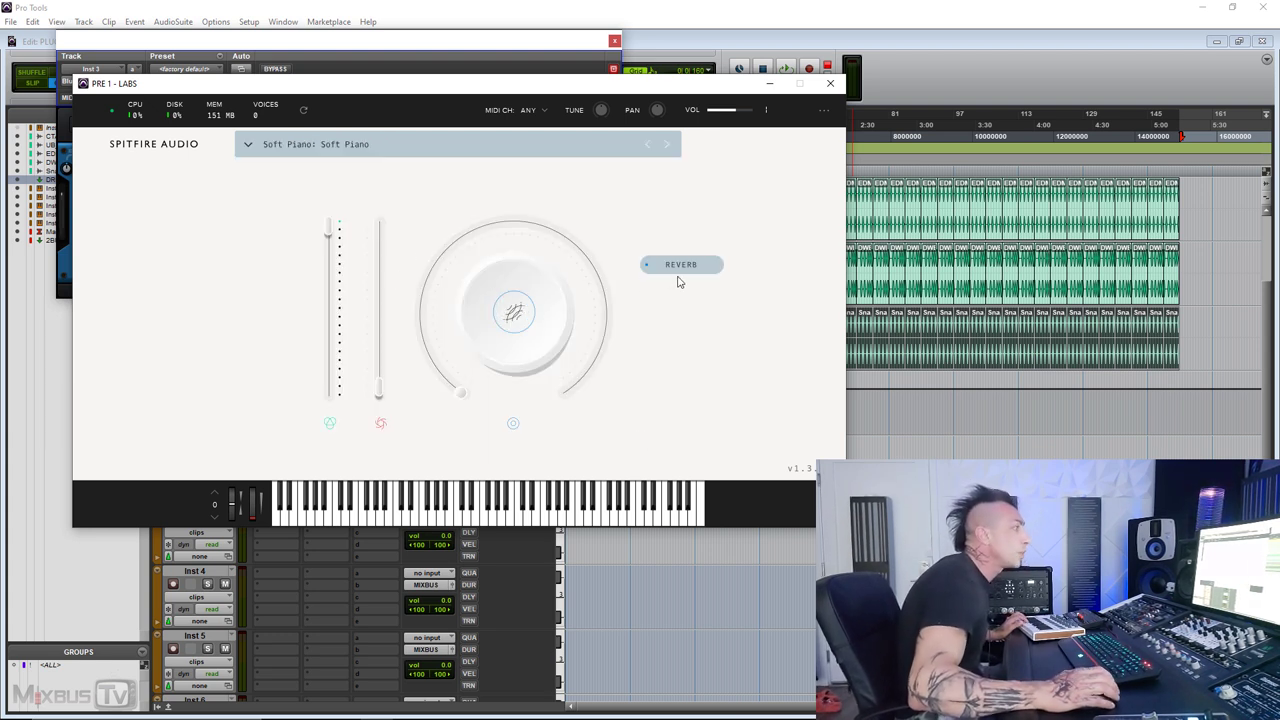
click(678, 278)
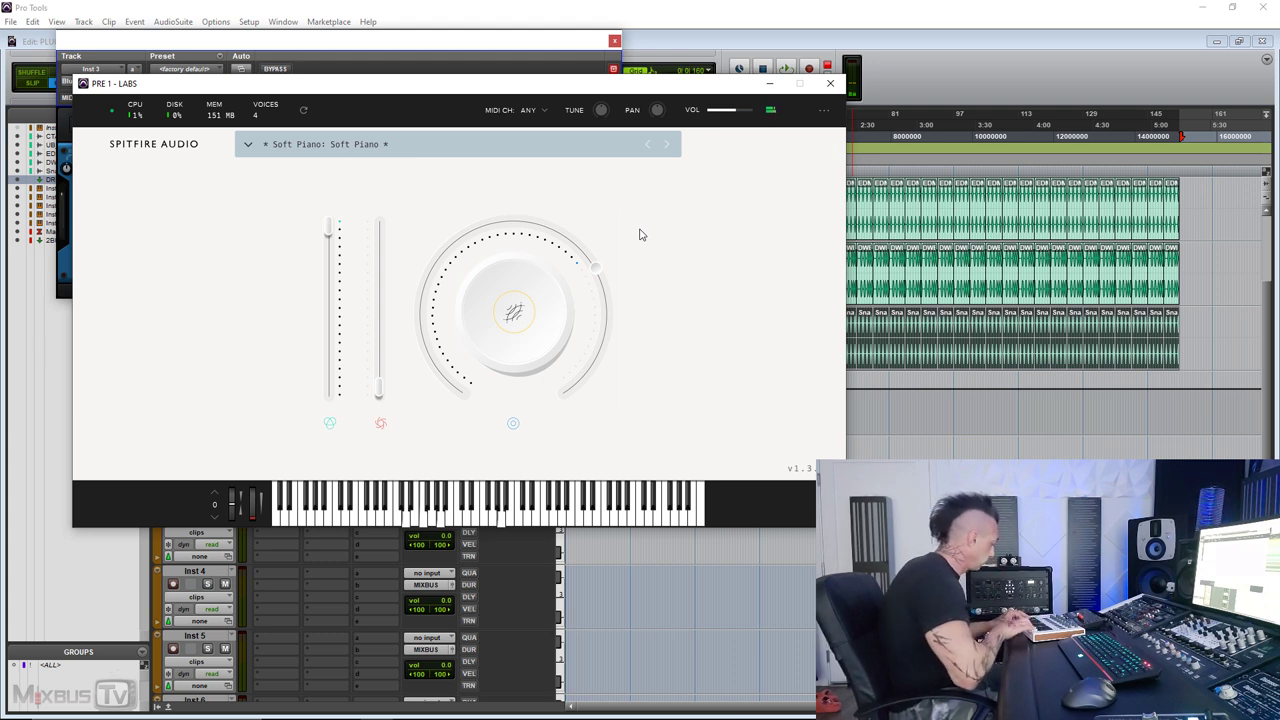
key(space)
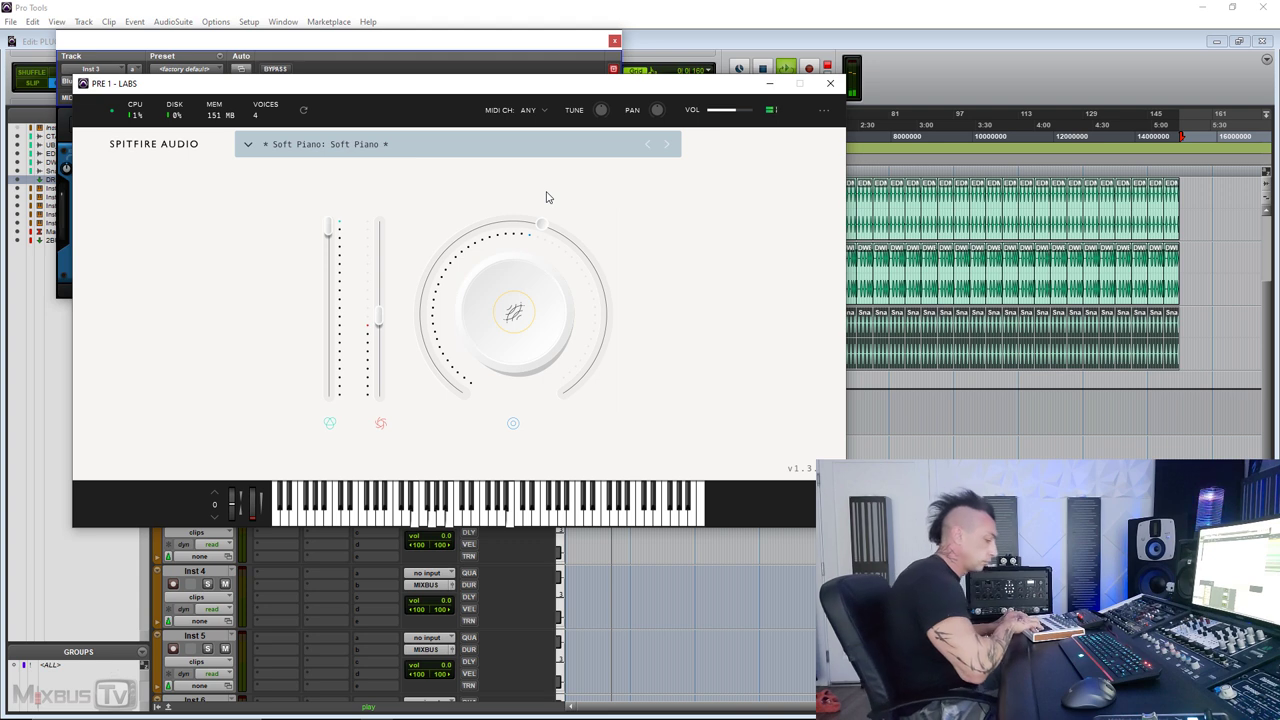
Step: With the Piano Pads: Alien preset, check the Attack and Decay parameters and set Tightness to 46%
mouse_move(671, 274)
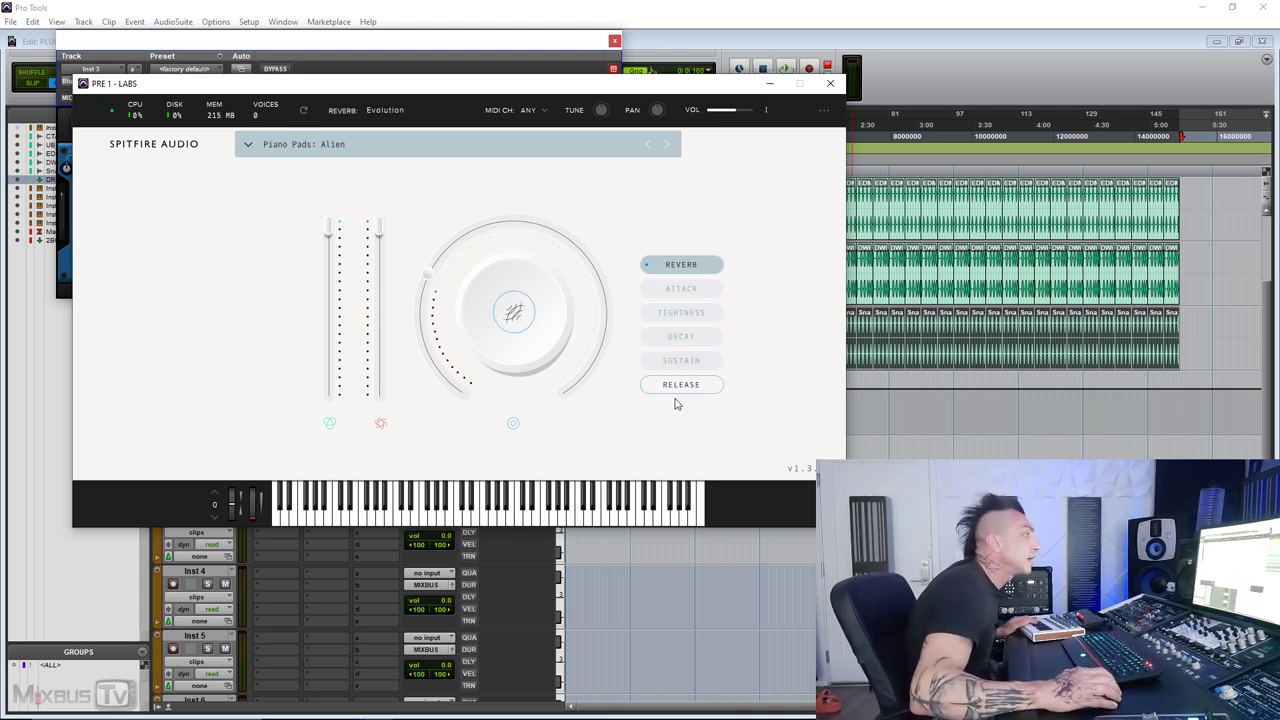
click(686, 289)
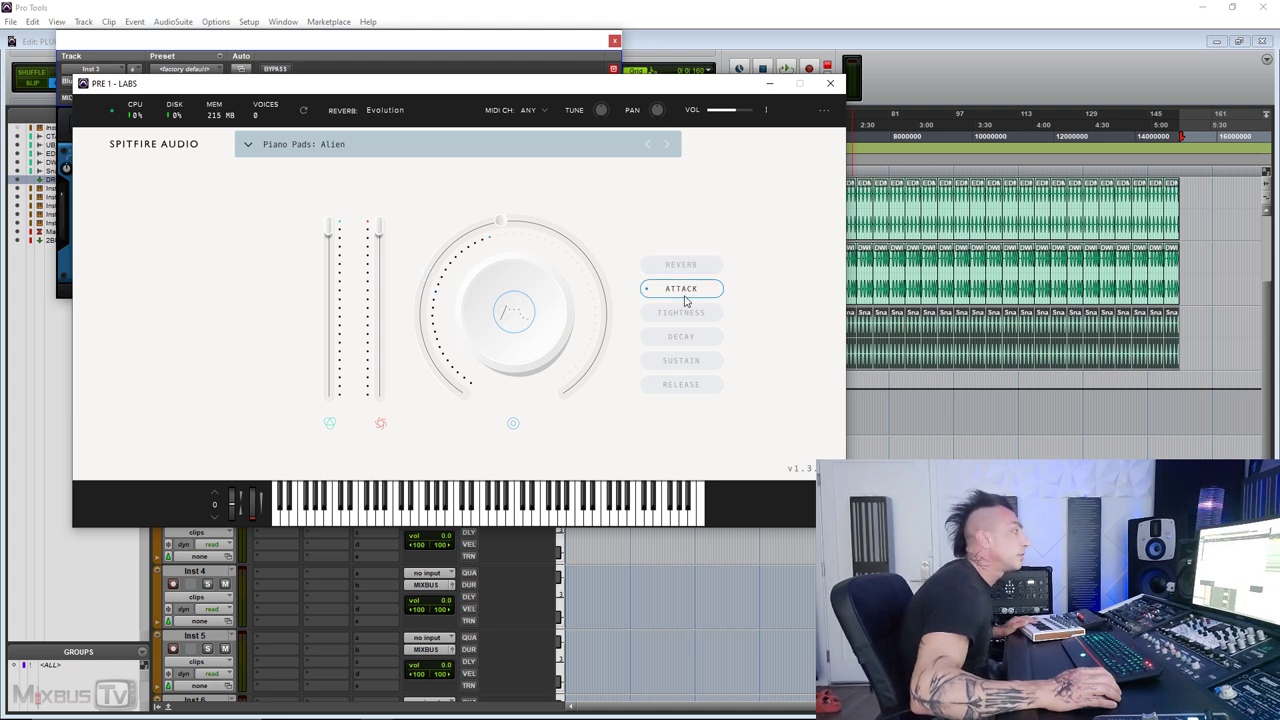
click(662, 313)
click(648, 336)
click(658, 312)
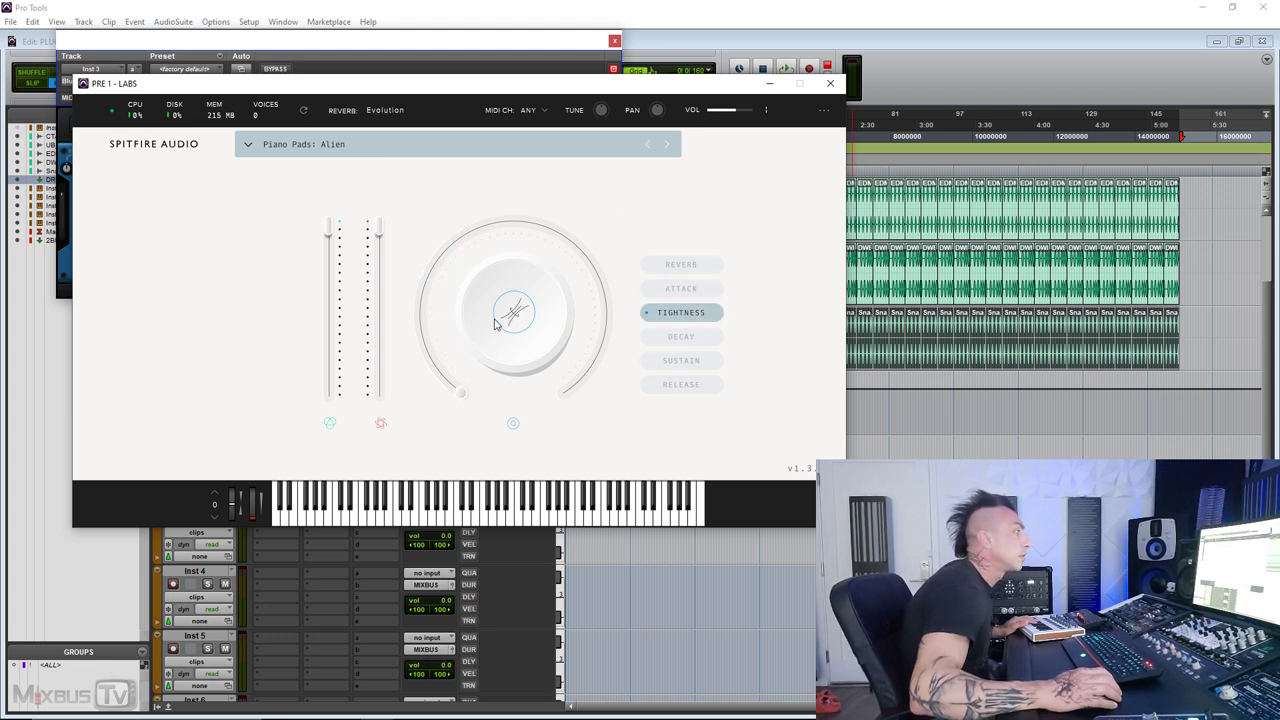
drag(425, 338, 498, 205)
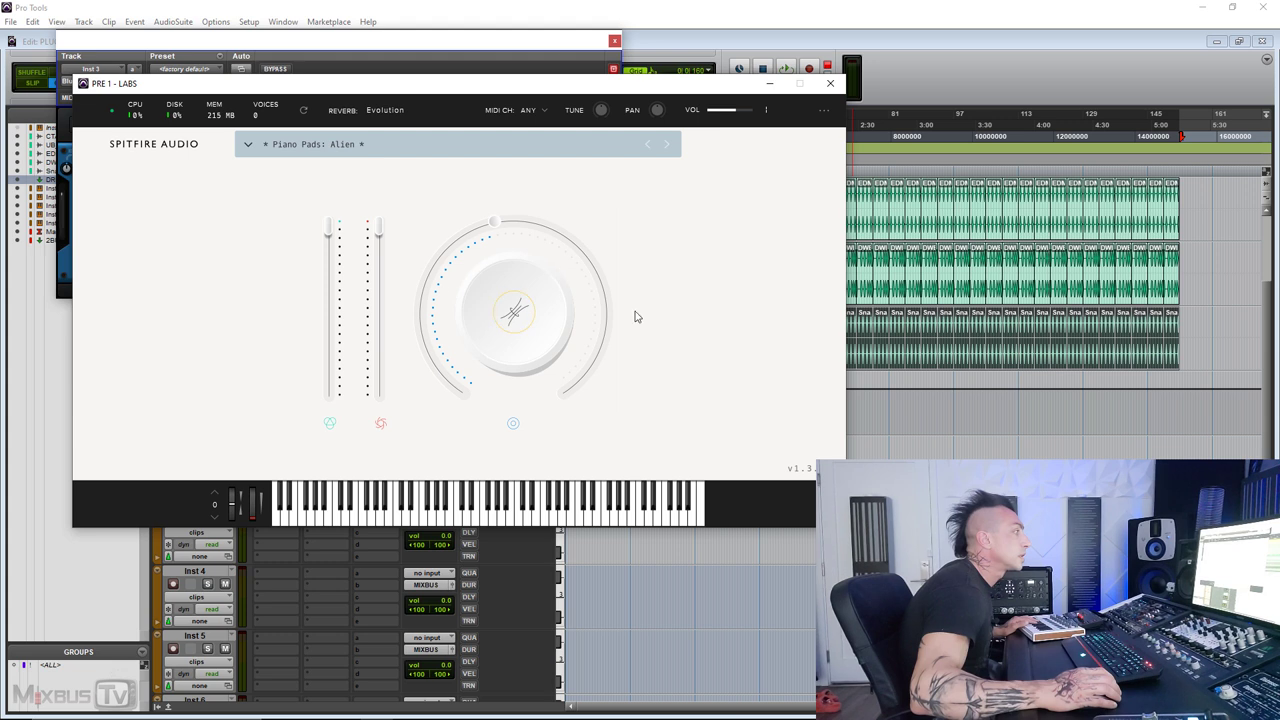
mouse_move(577, 308)
mouse_move(604, 262)
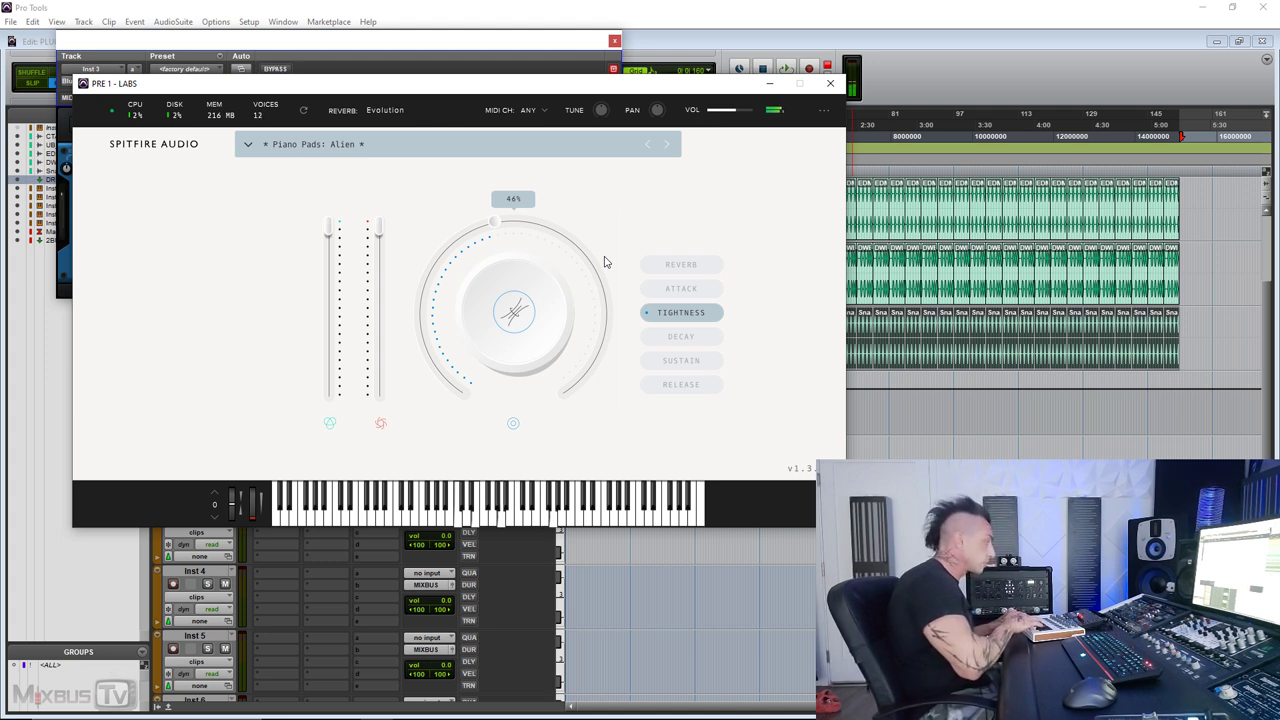
Step: Audition further Piano Pads presets in order, including Glass 1, Glass 2, Lowered Organ and Radio
click(667, 144)
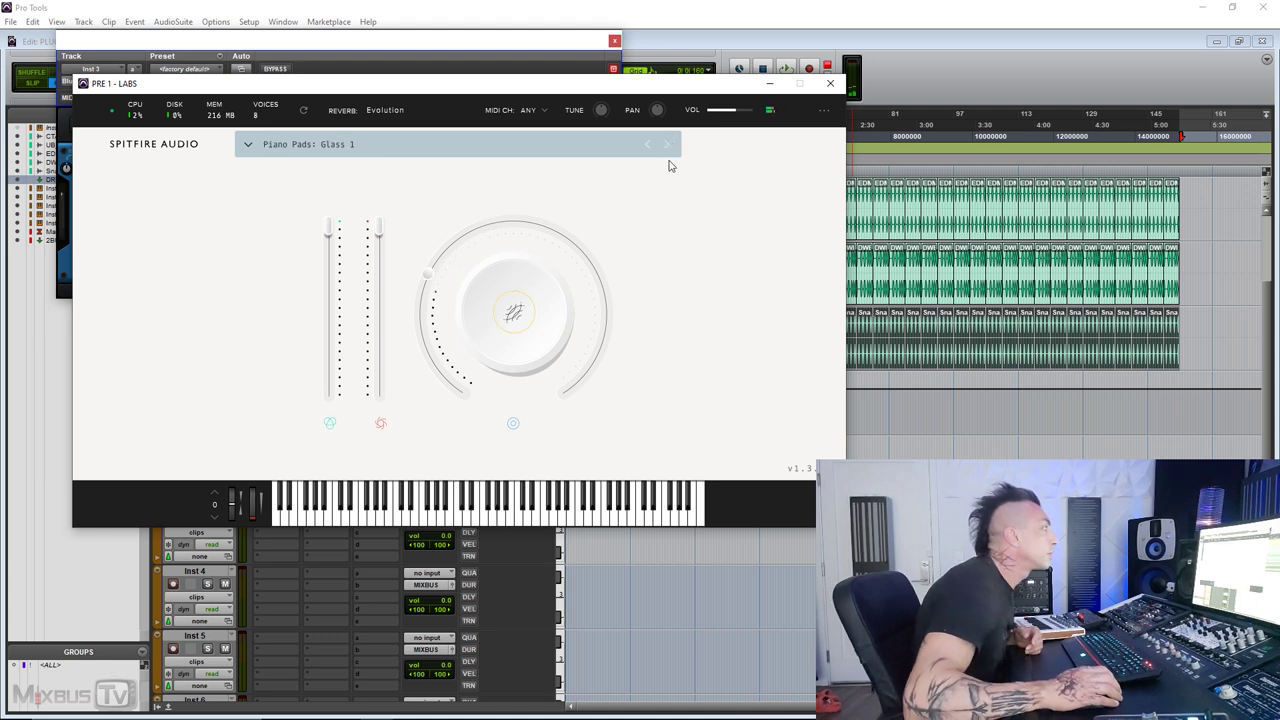
click(667, 144)
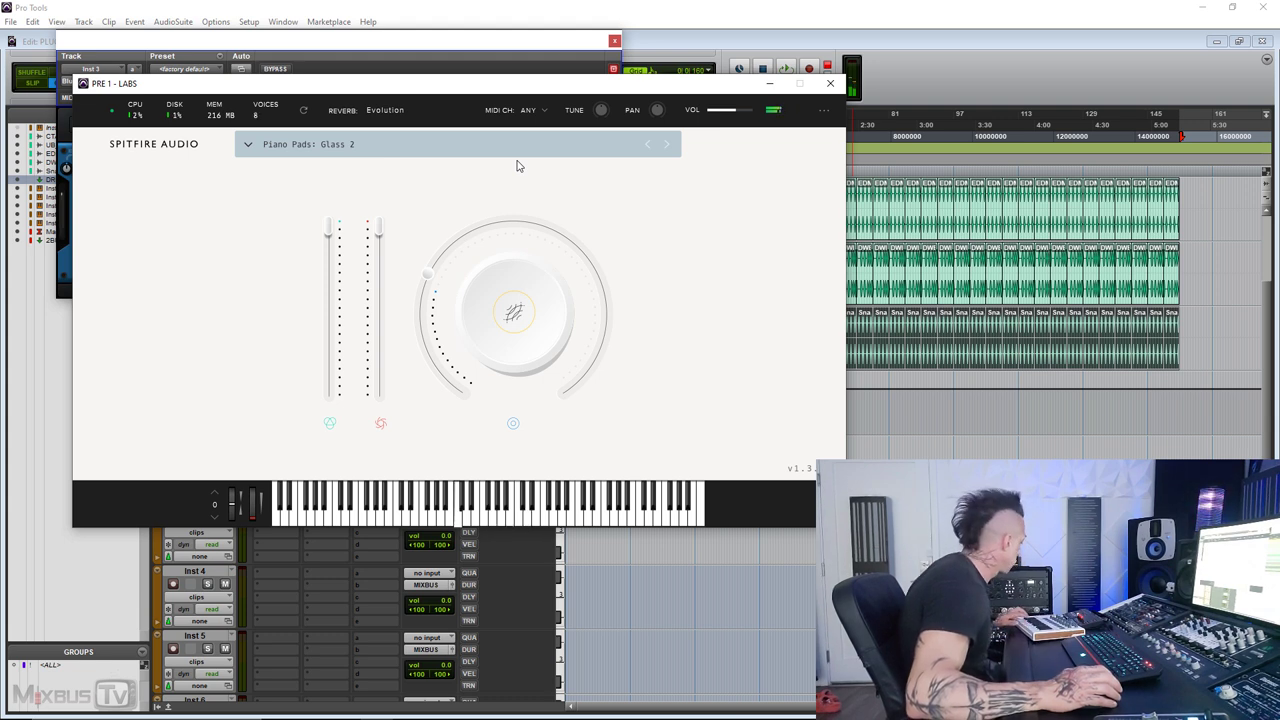
click(667, 145)
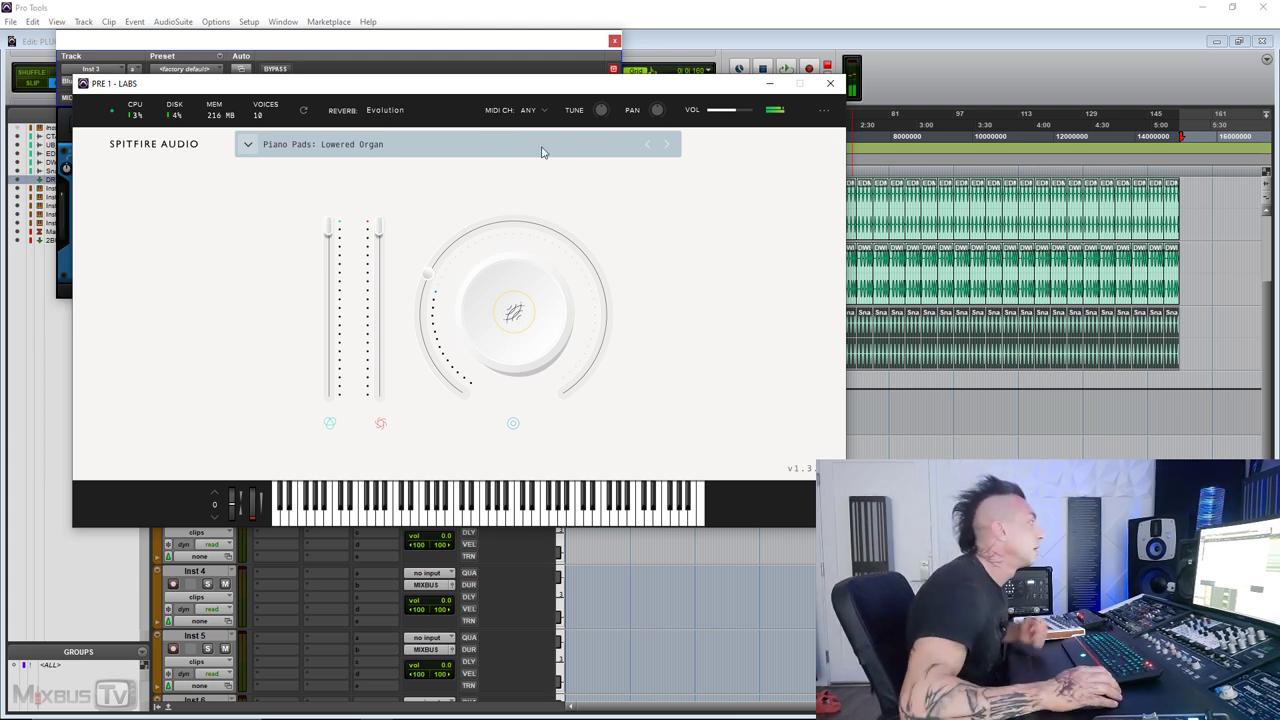
click(669, 144)
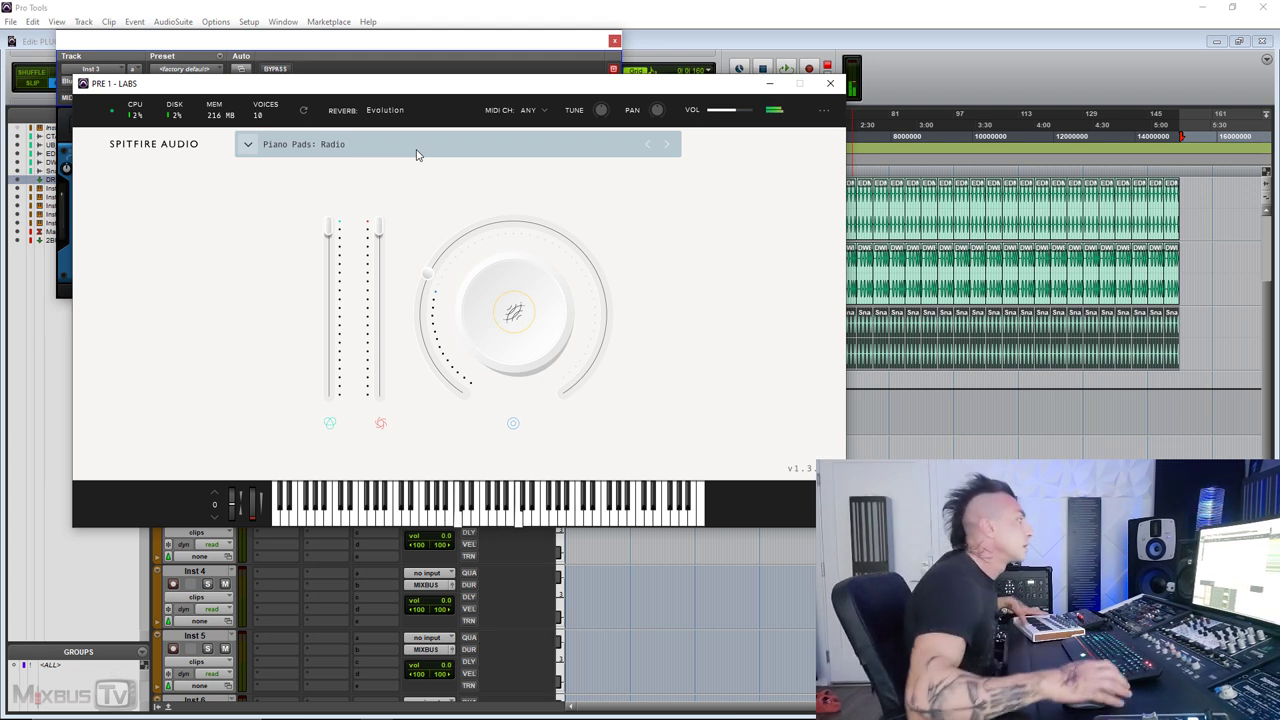
mouse_move(509, 300)
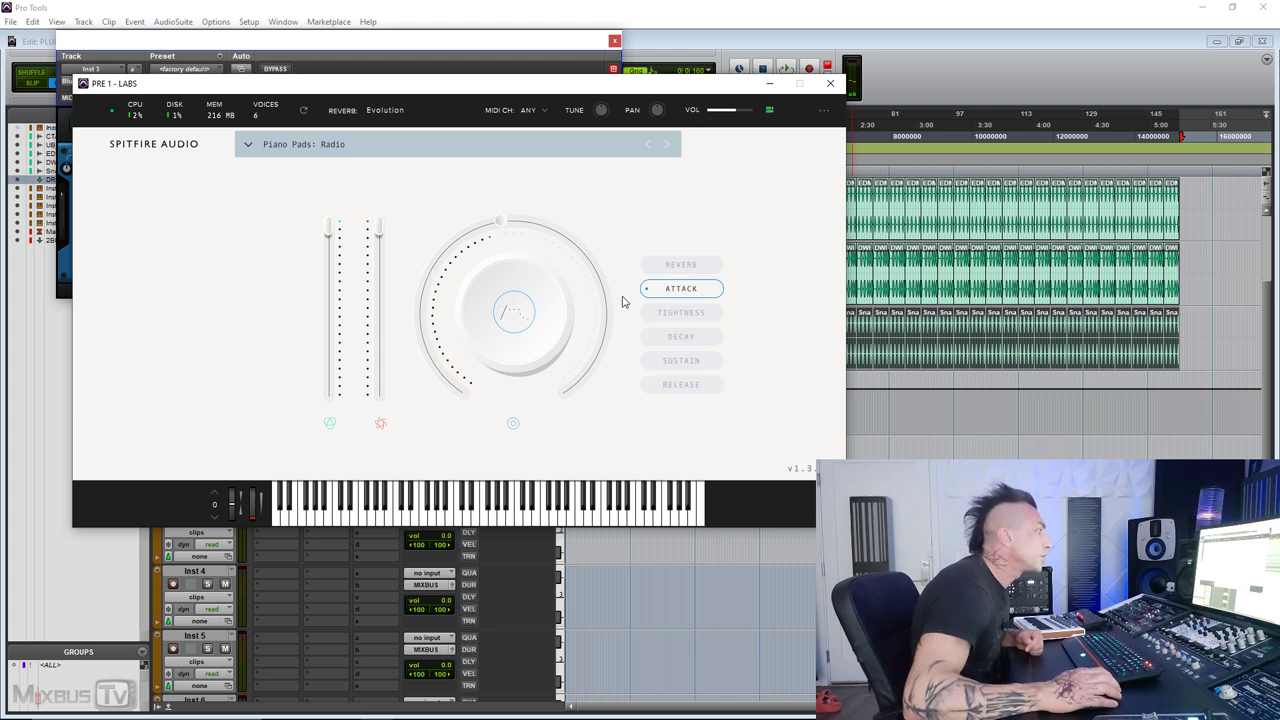
Step: Load the Modular Pianos preset 01 Granular Piano and advance to 02 Granular Wurli
click(515, 146)
click(528, 184)
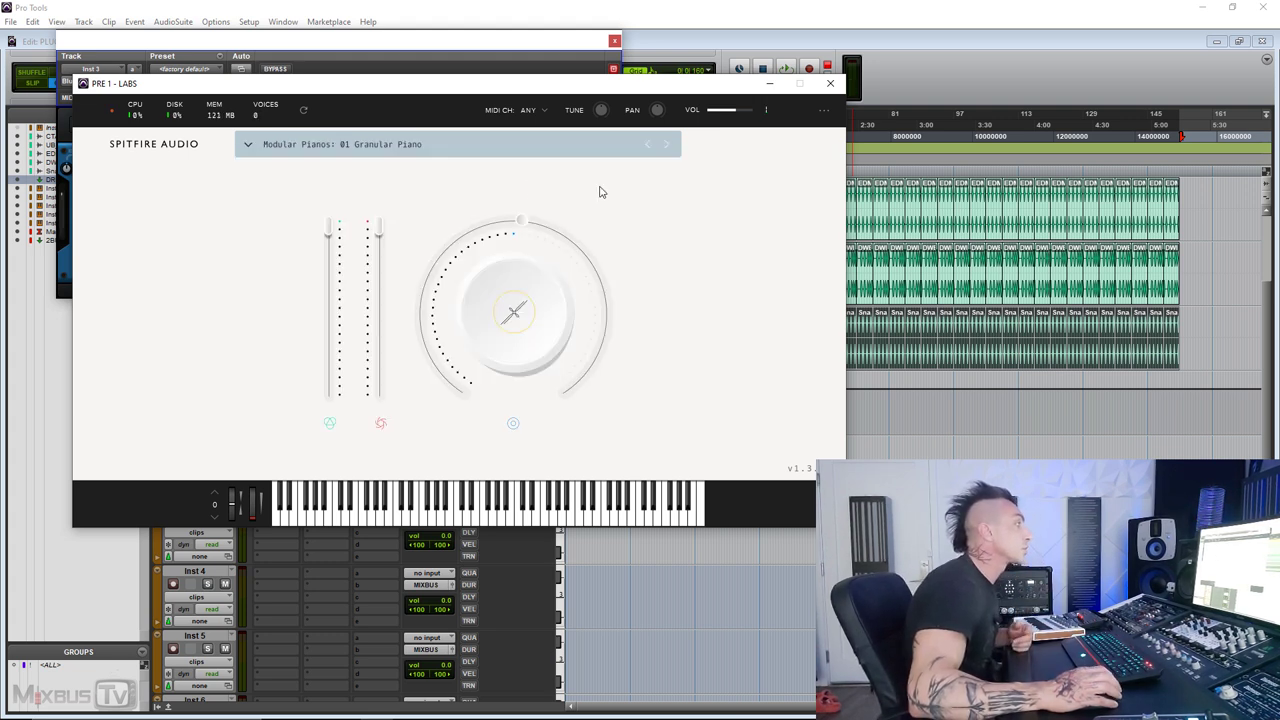
click(667, 145)
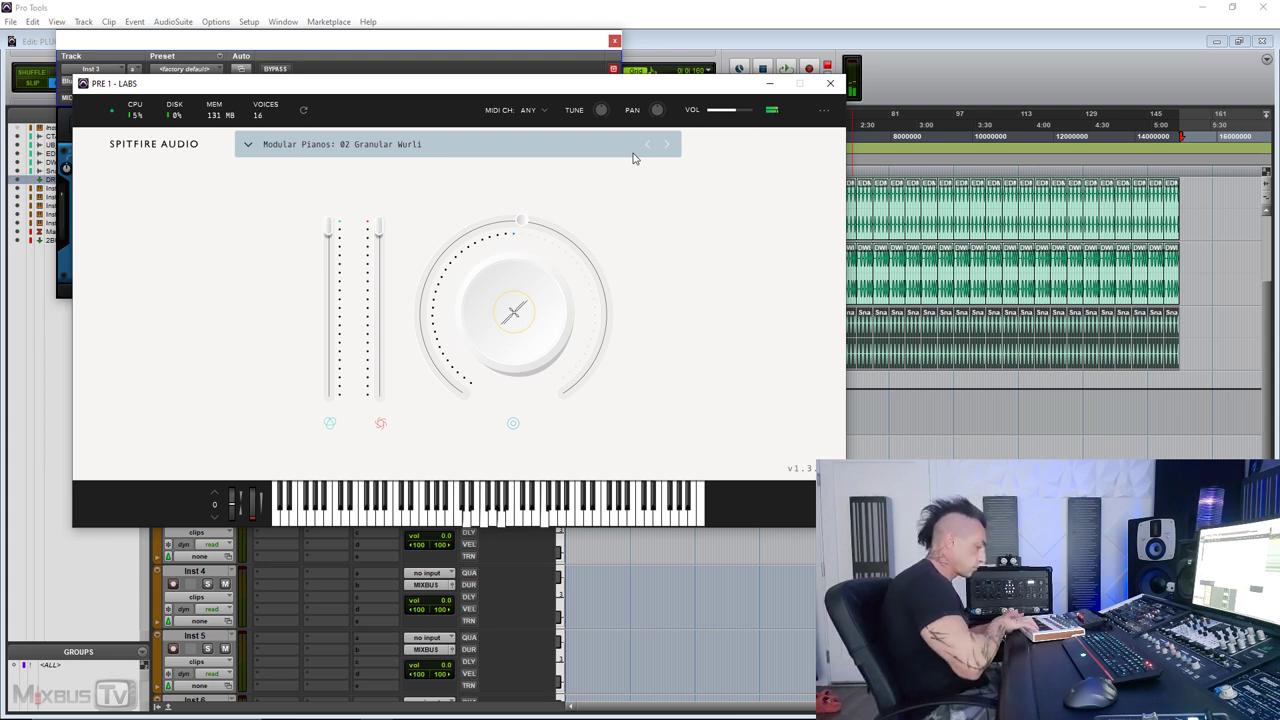
Step: Audition further Modular Pianos presets, playing 06 Tank Piano along with the session and moving on to 12 Tape Wurli
click(667, 144)
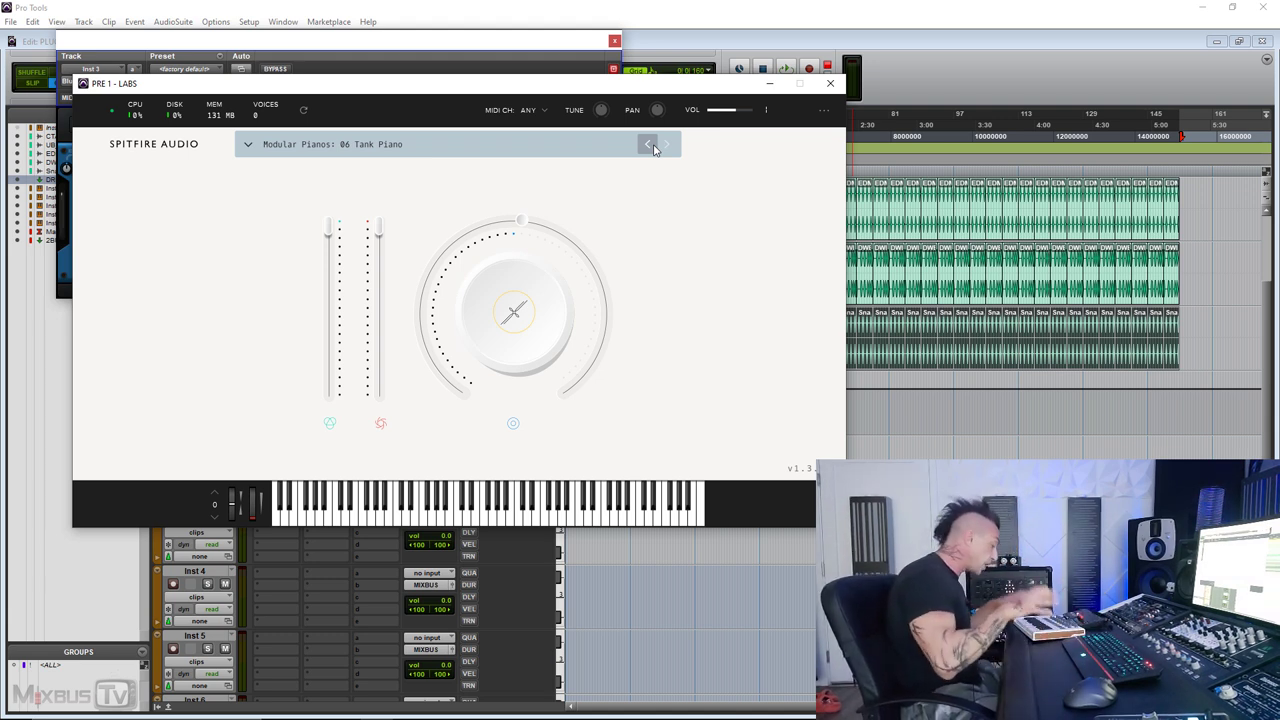
key(space)
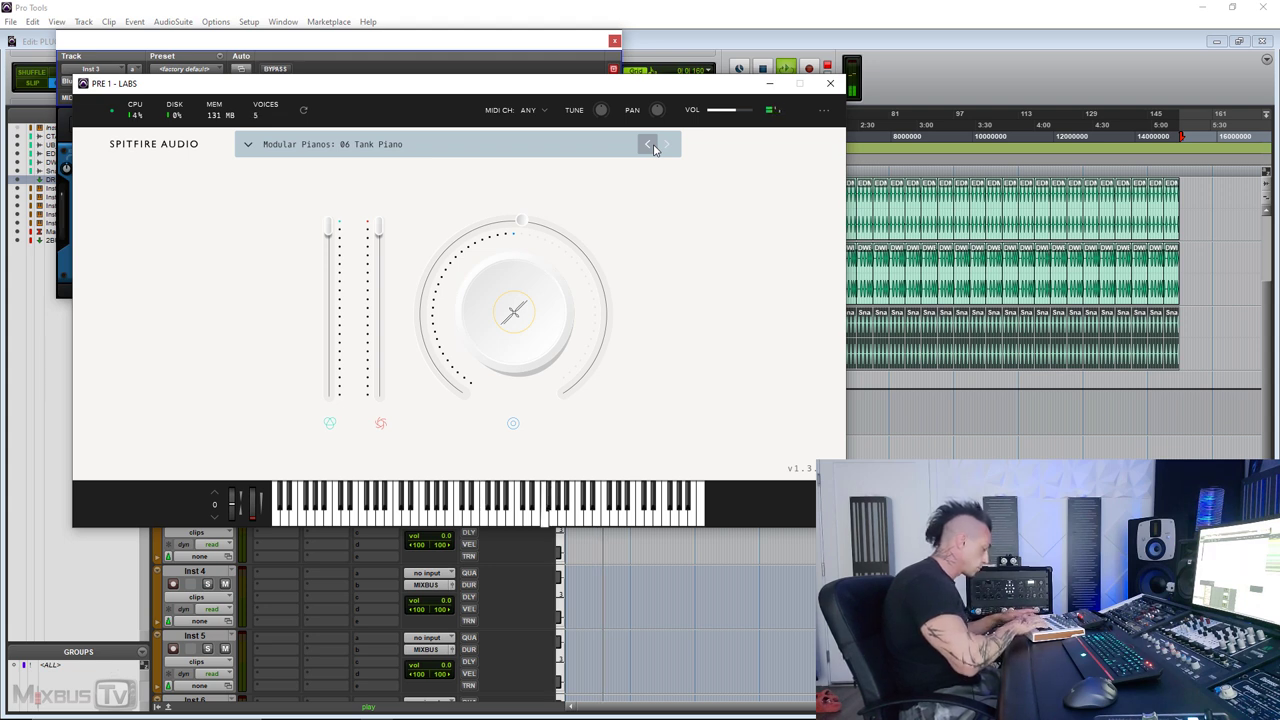
click(652, 146)
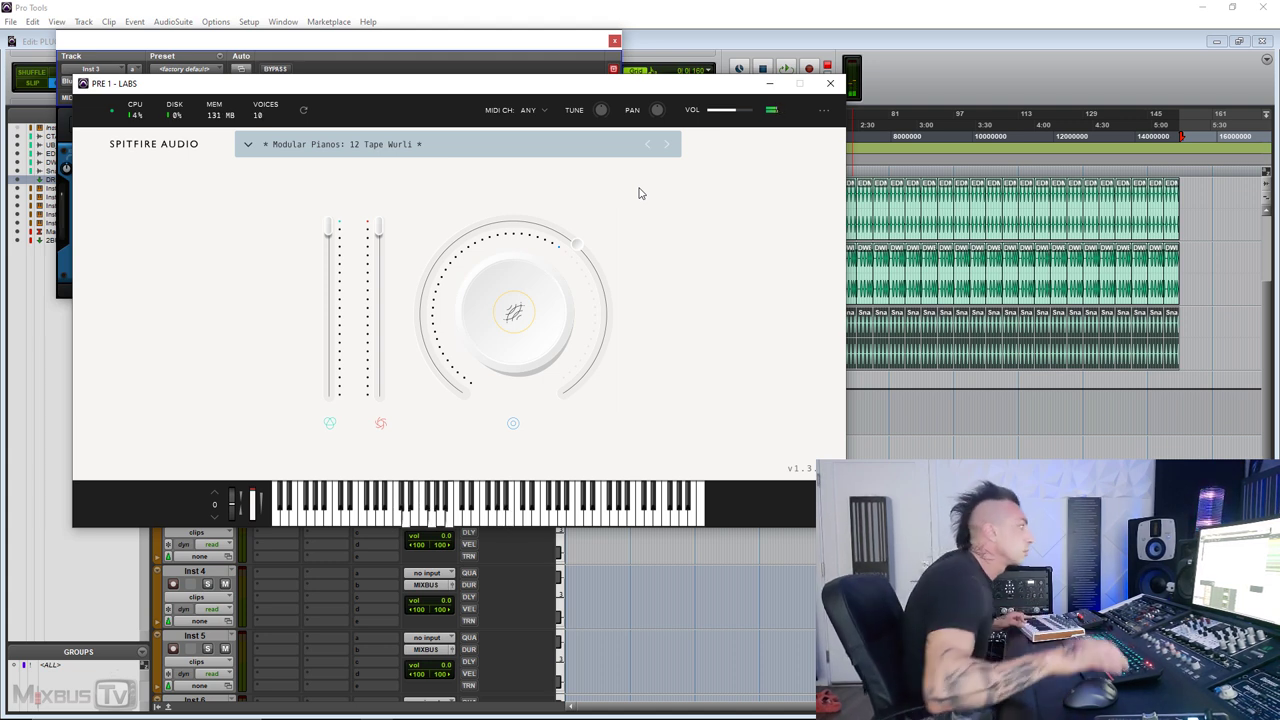
Step: Move on from the Modular Pianos to the Moon Guitar: Trems preset and advance to the following one
click(667, 145)
click(668, 148)
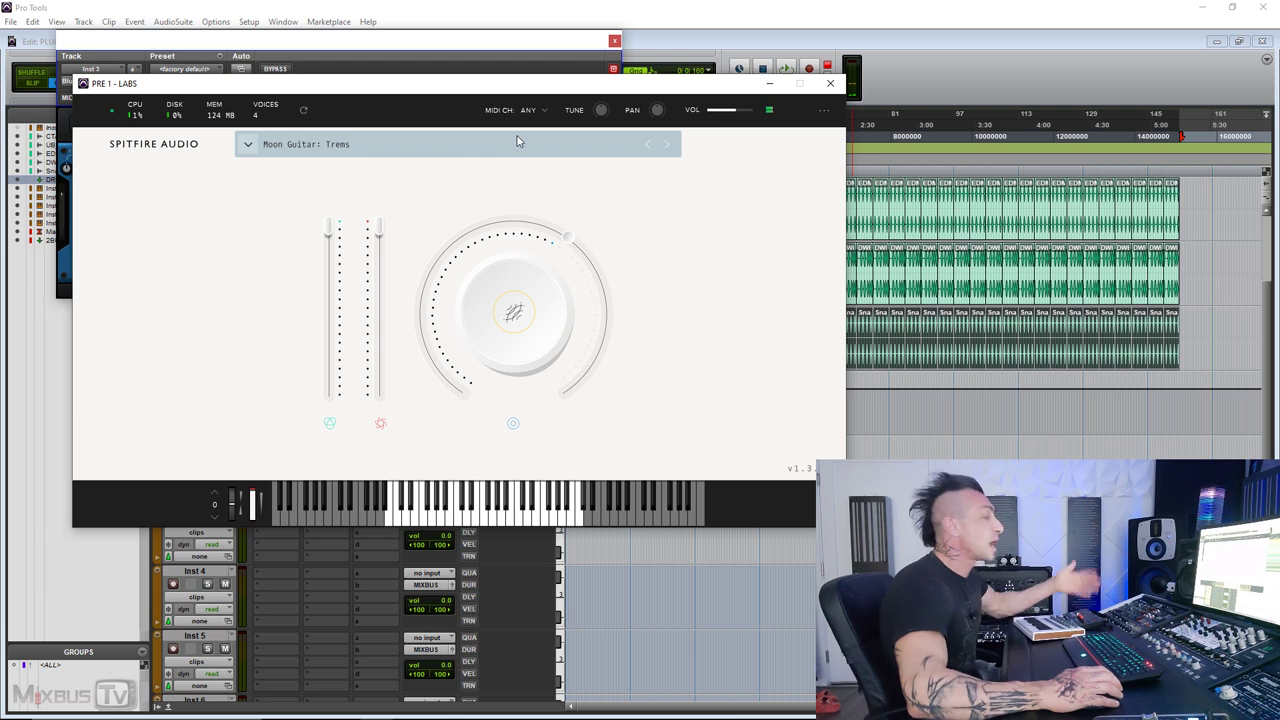
click(667, 144)
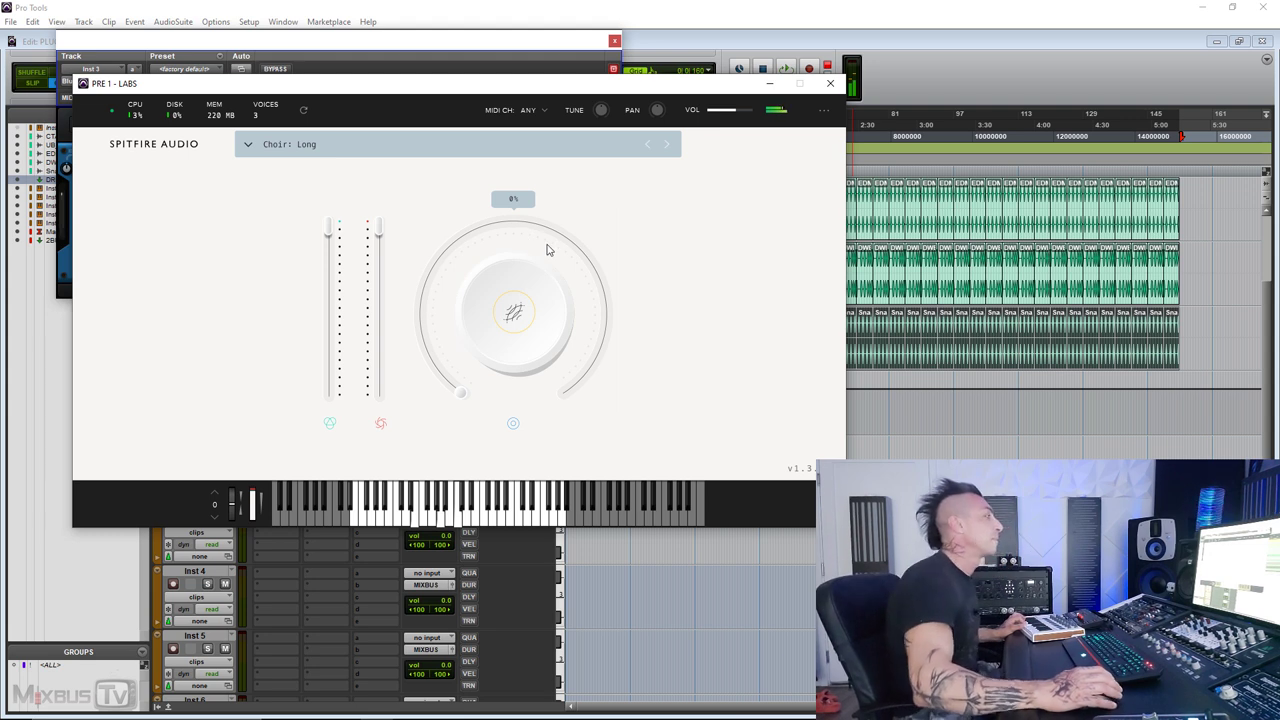
Step: Filter the presets by Strings, load Frozen Strings: Harmonic Birdsong Cello, and turn up the big knob on Strings: Long
click(406, 153)
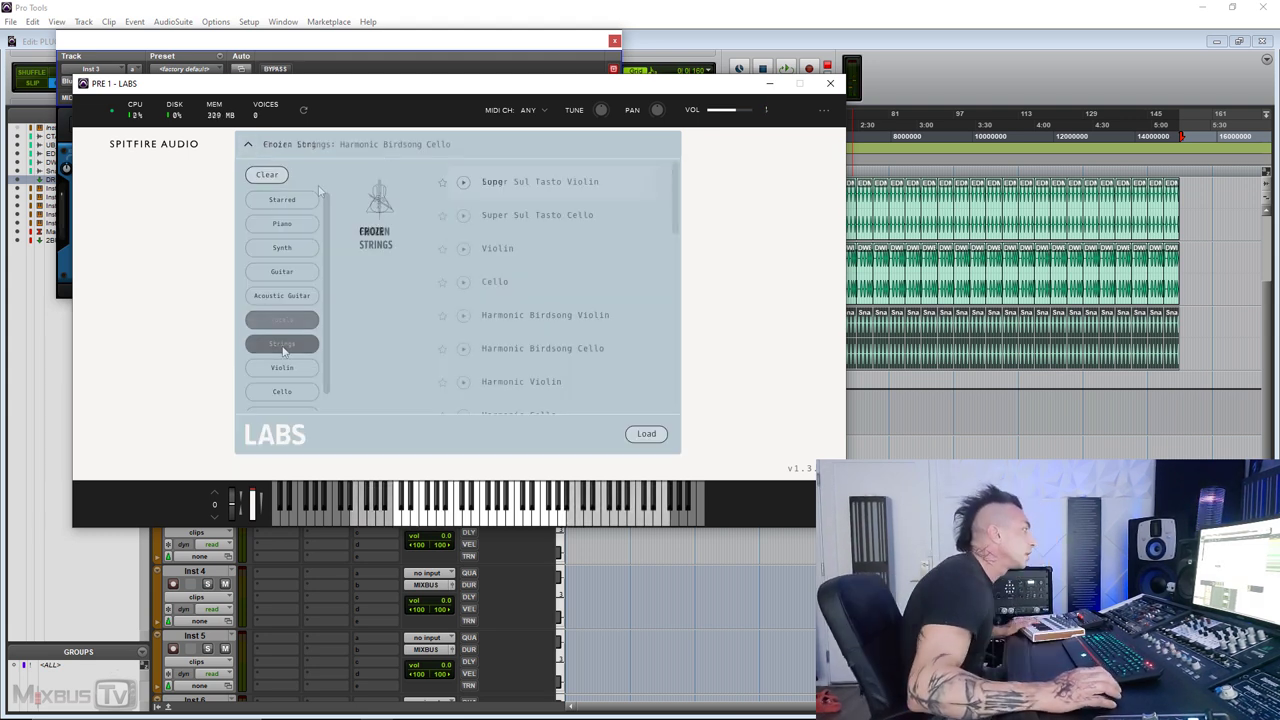
scroll(517, 252, down, 2)
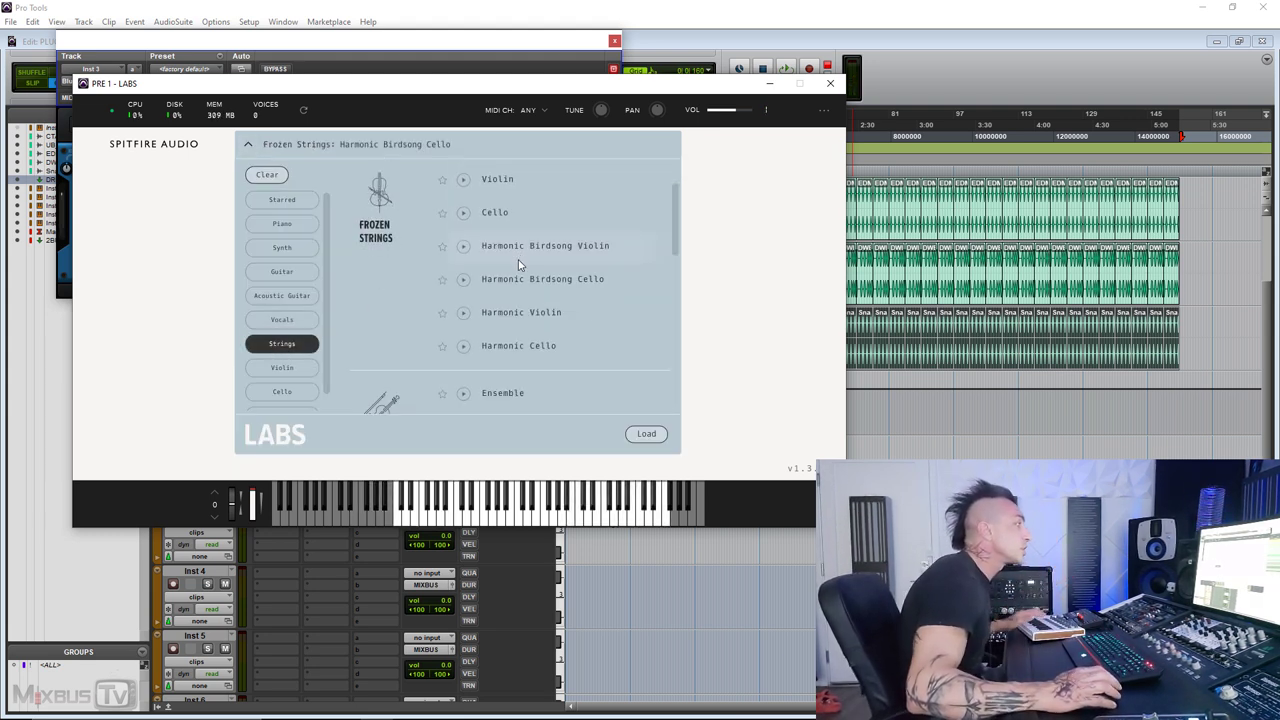
click(538, 283)
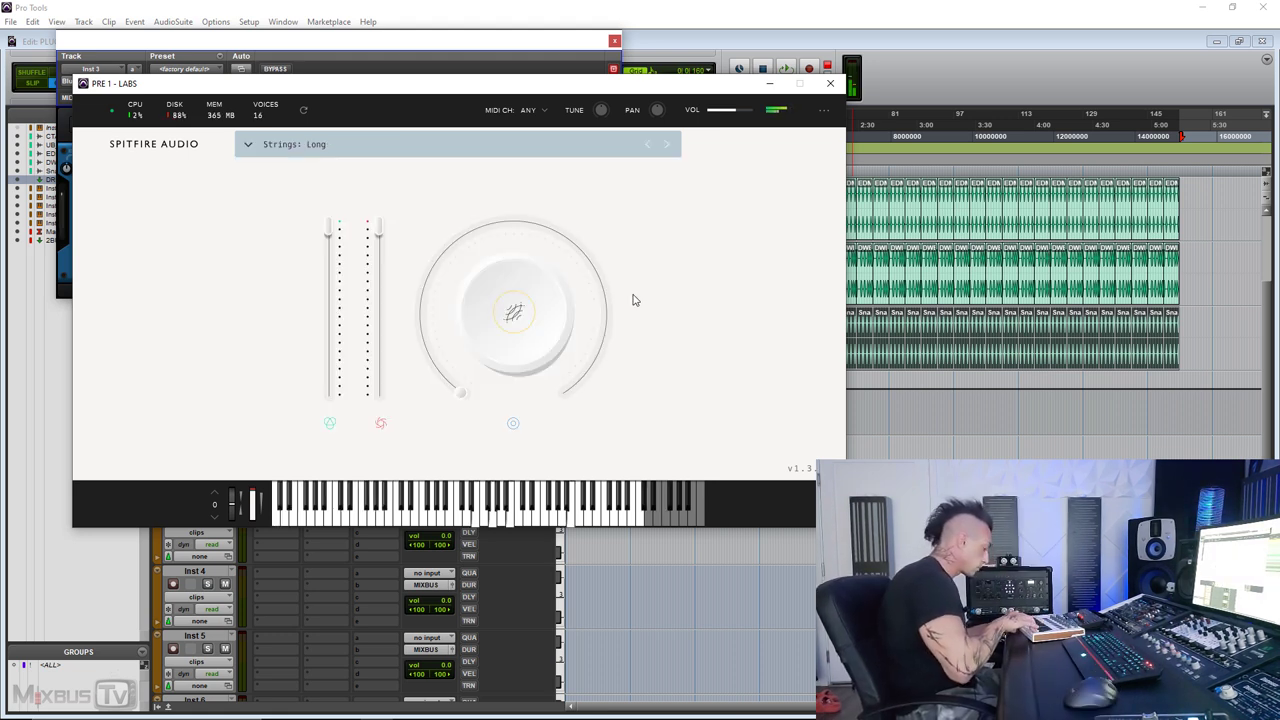
drag(471, 404, 605, 300)
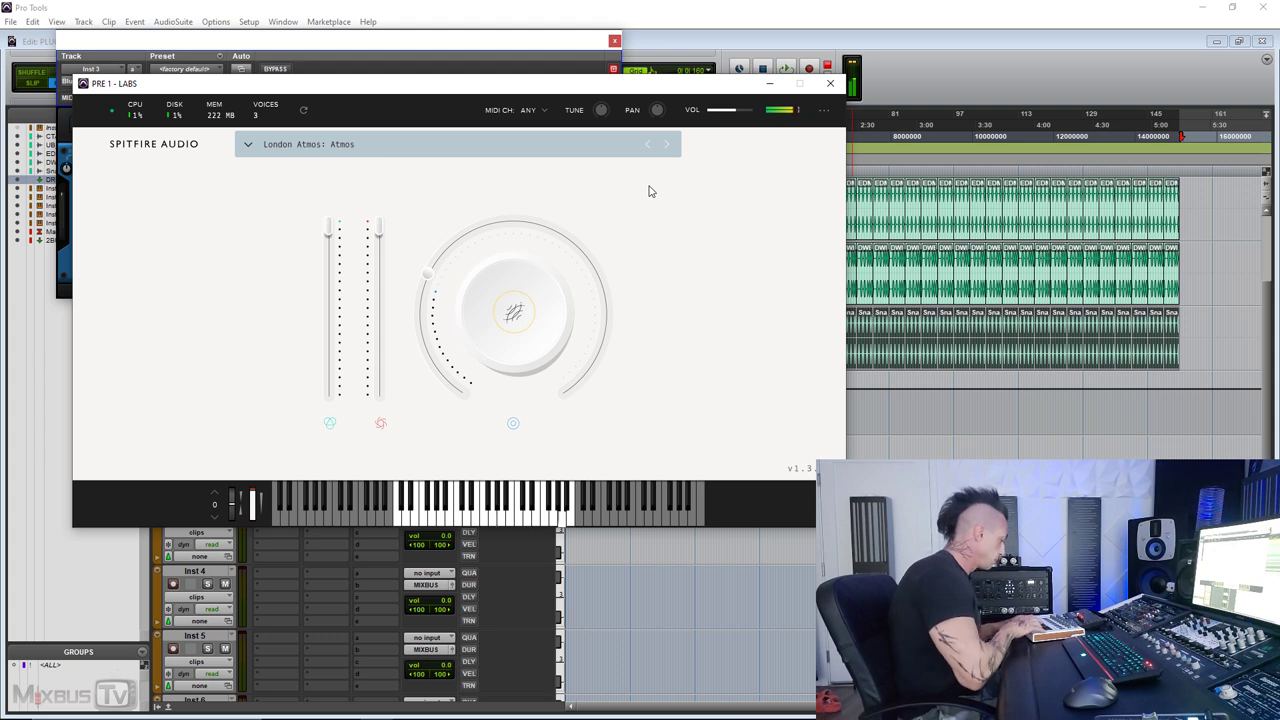
Step: Audition the experimental London Atmos presets, including City Pluck and Hackney Angels, and load Hayward Crane
click(666, 144)
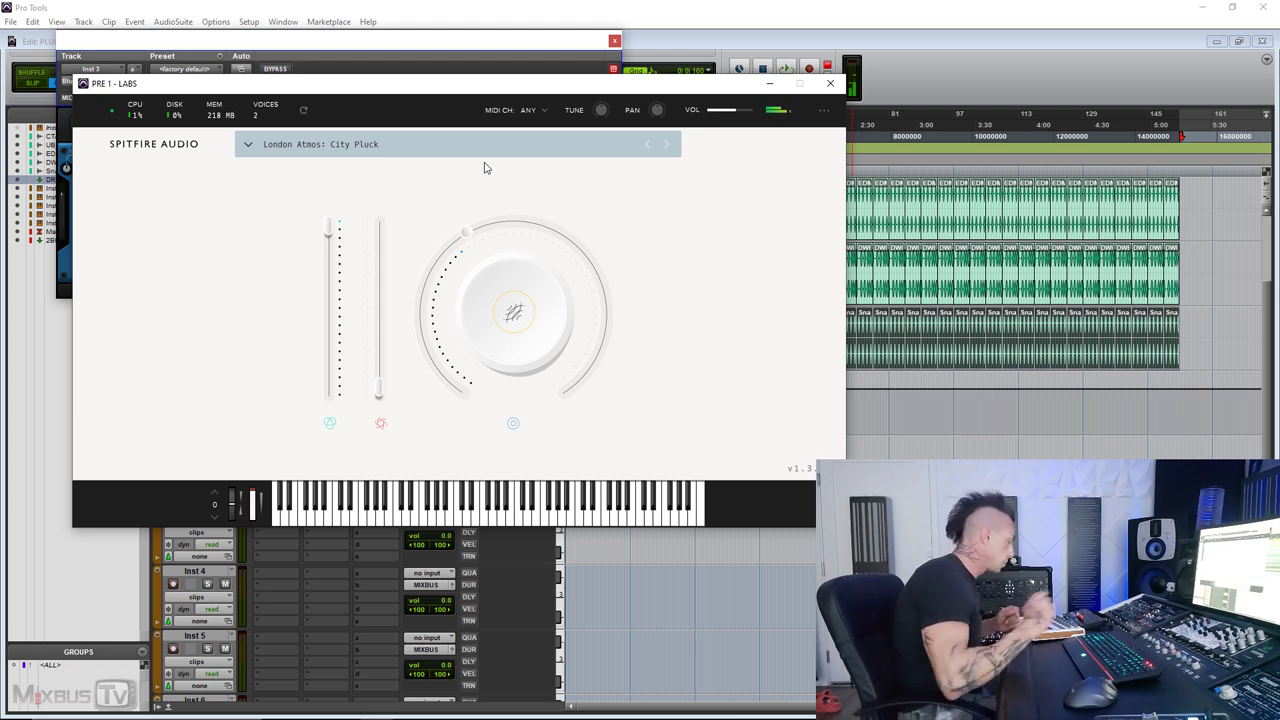
click(485, 150)
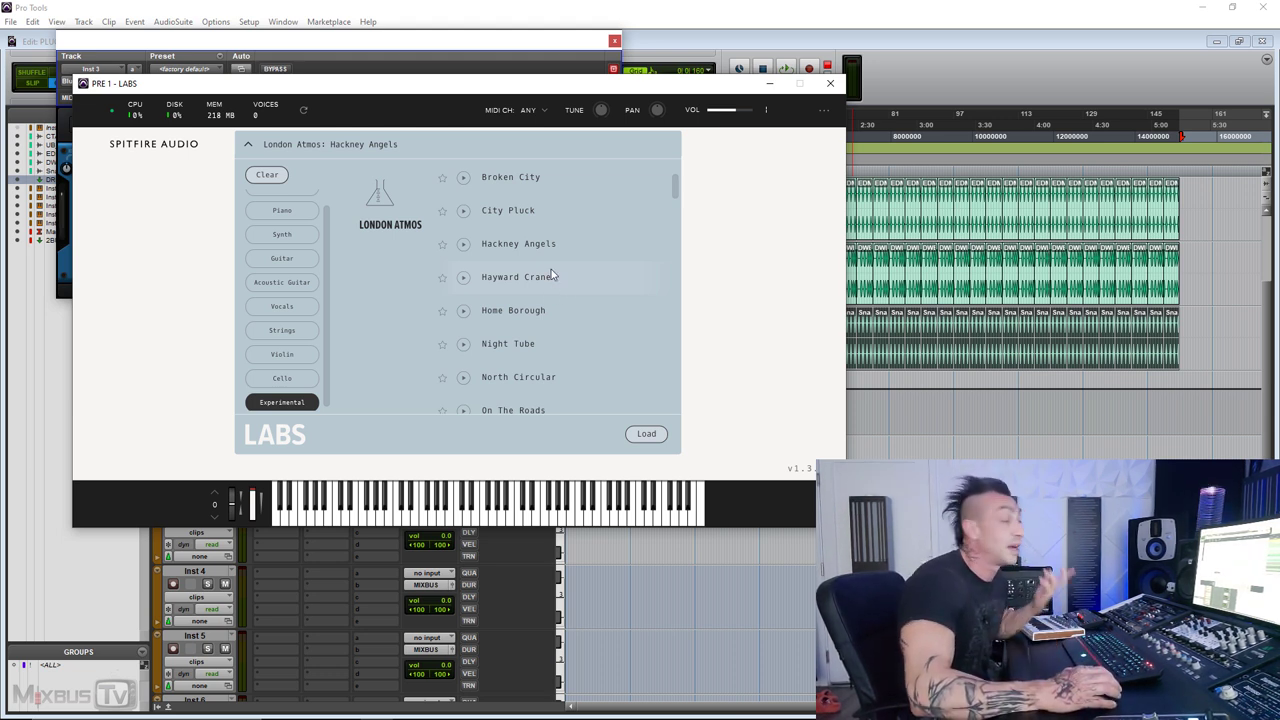
double_click(551, 274)
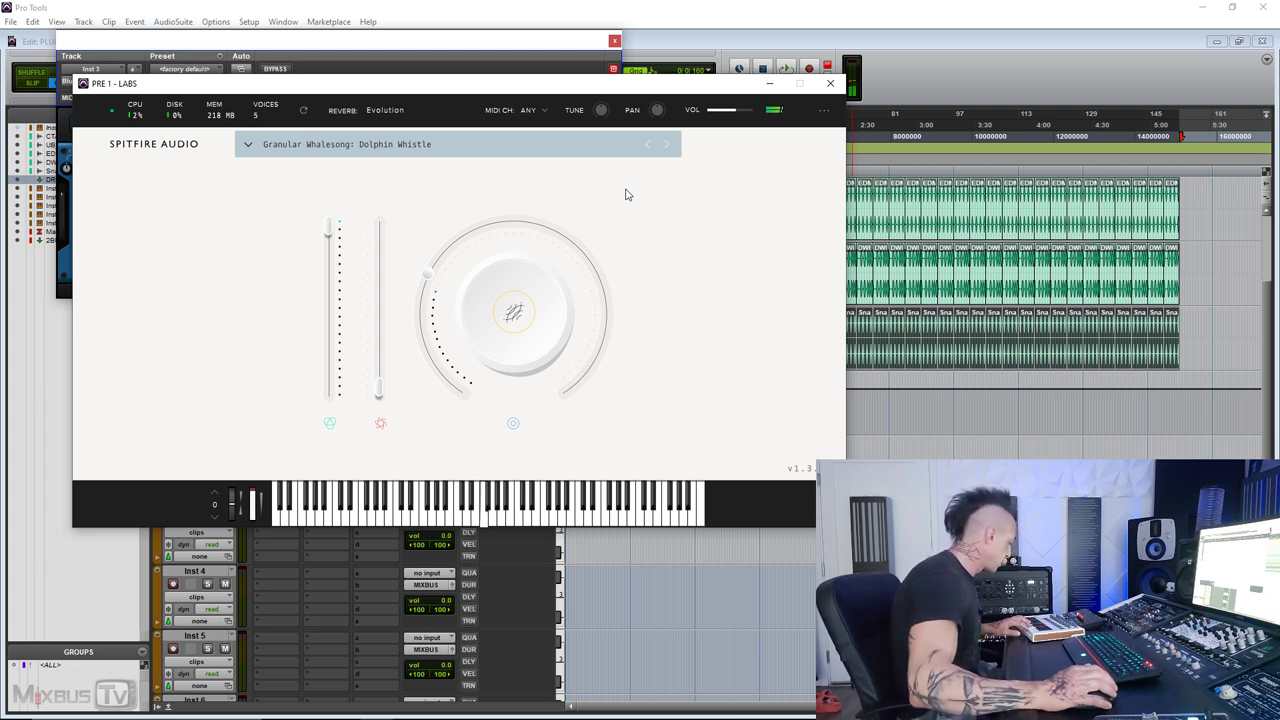
Step: Audition the Granular Whalesong presets in order from Dolphin Whistle, including Gentle, Nautilus and Nautilus Soft
click(665, 145)
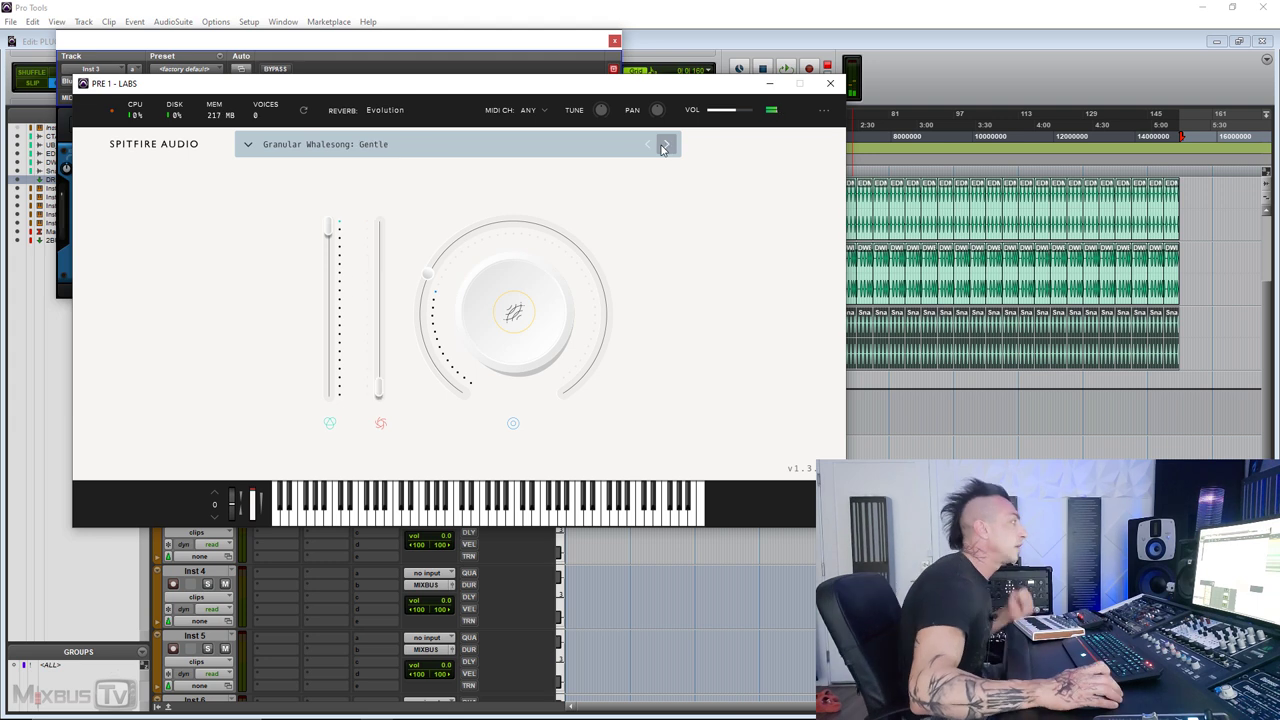
click(667, 146)
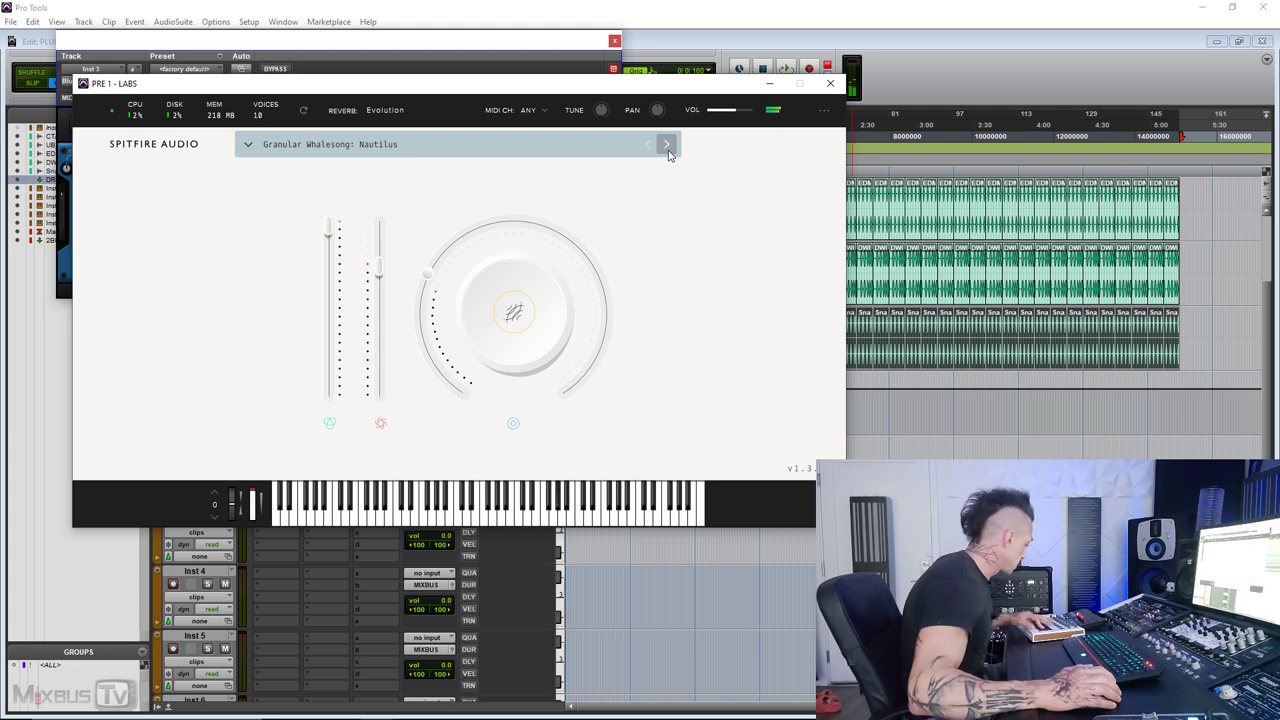
click(668, 150)
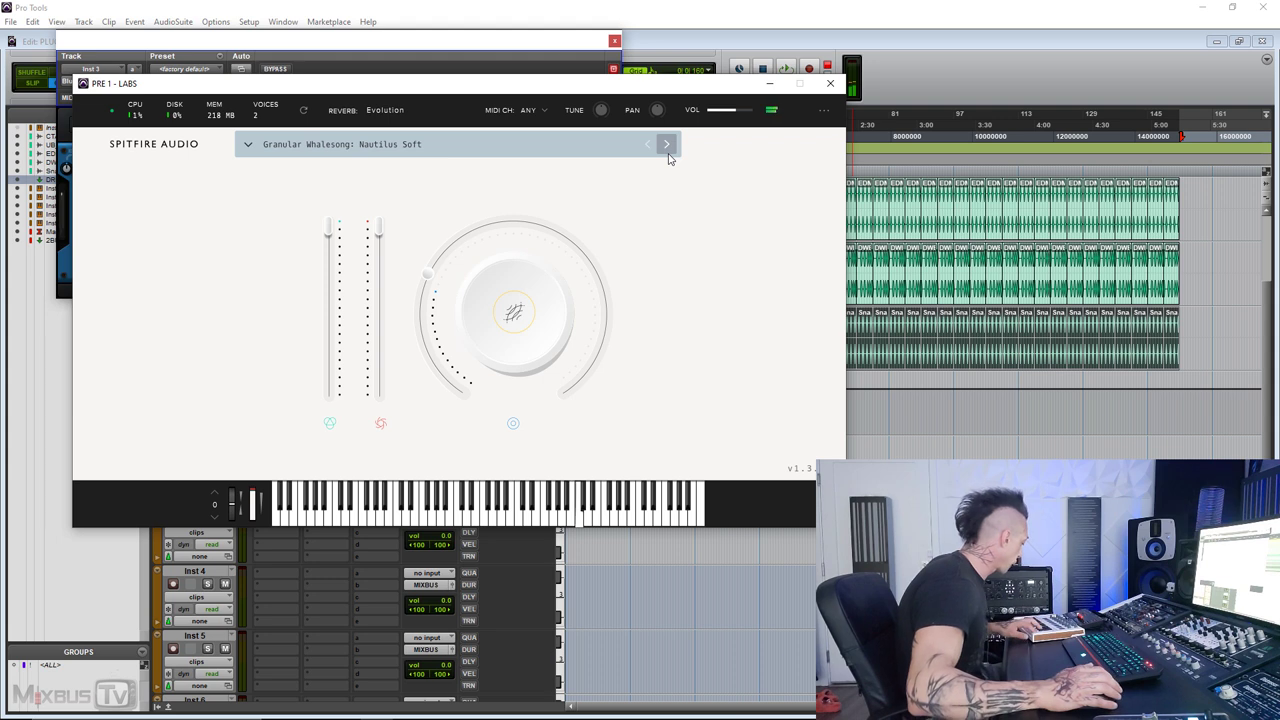
click(667, 147)
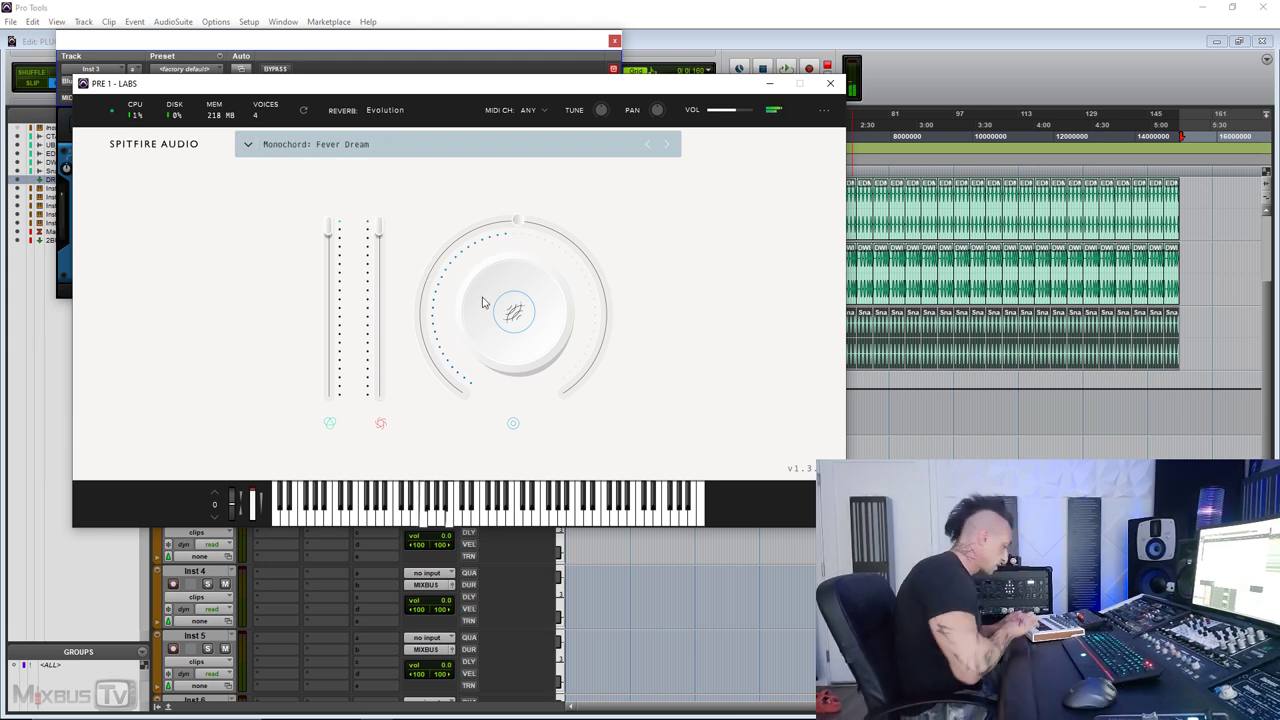
Step: Load the Bass Synth Bend preset from the experimental Opia pack and check the big knob's value
click(383, 148)
scroll(450, 300, down, 2)
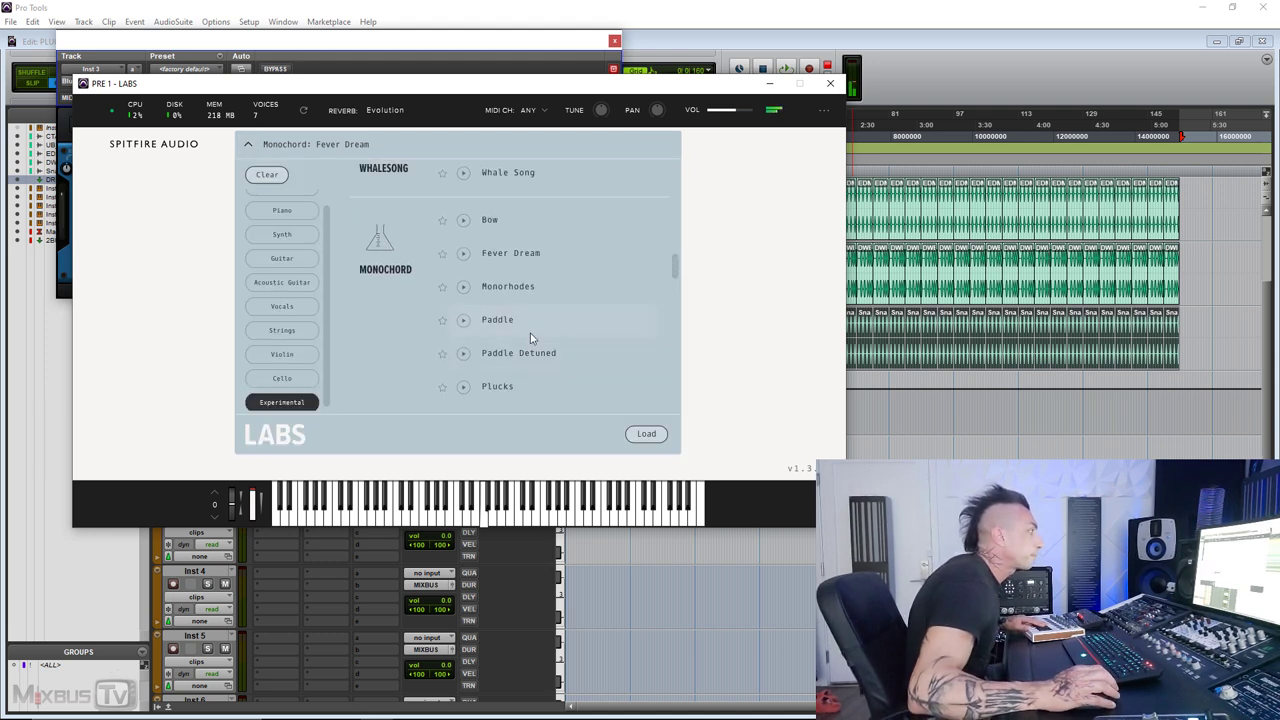
scroll(520, 343, down, 4)
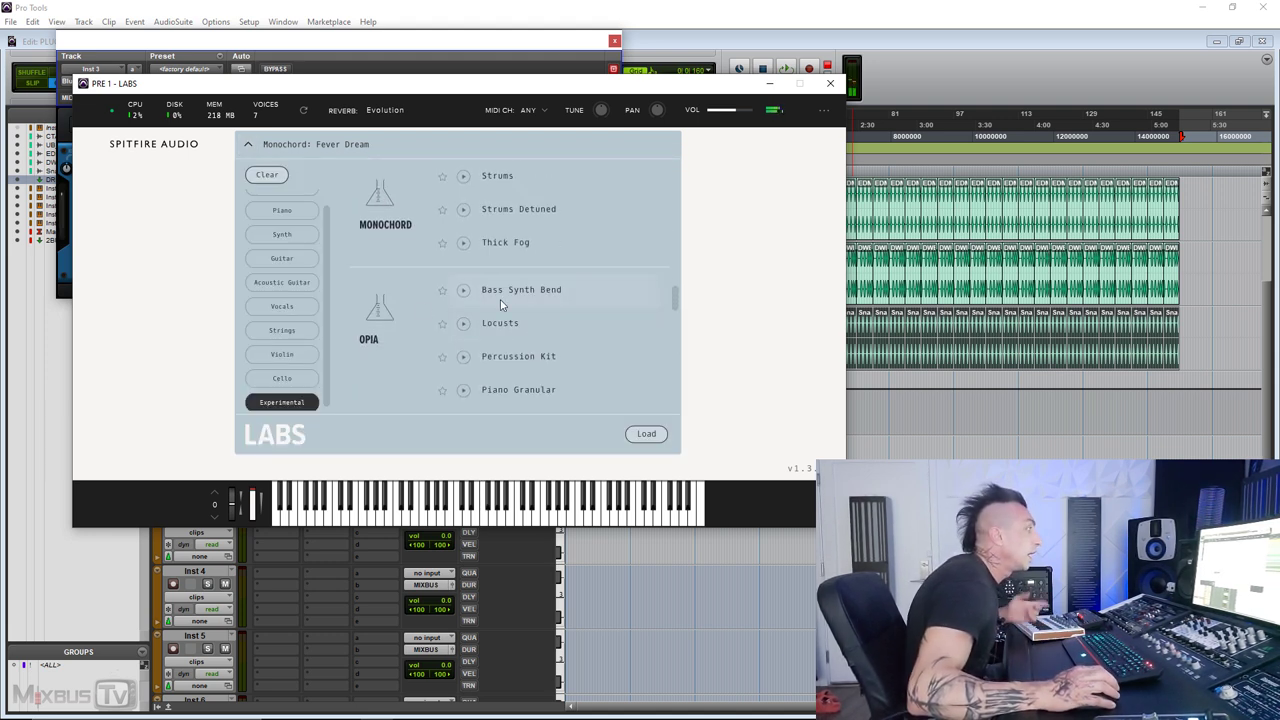
click(505, 294)
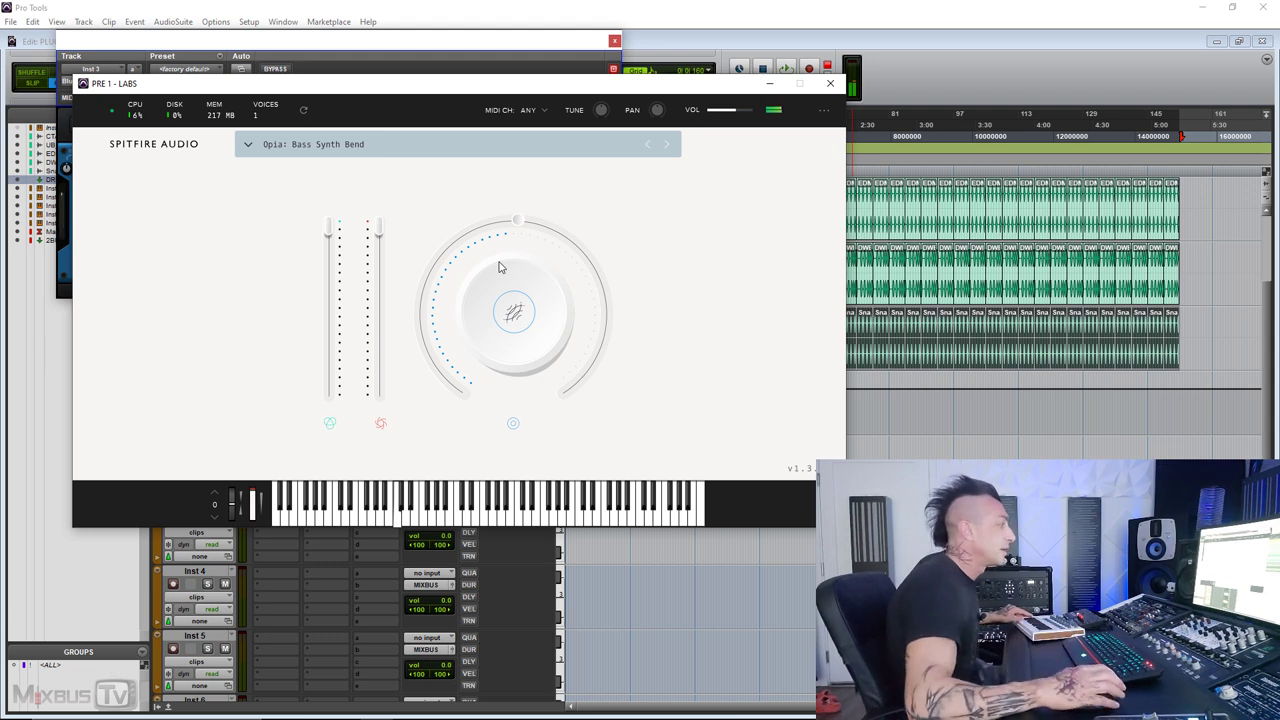
mouse_move(500, 237)
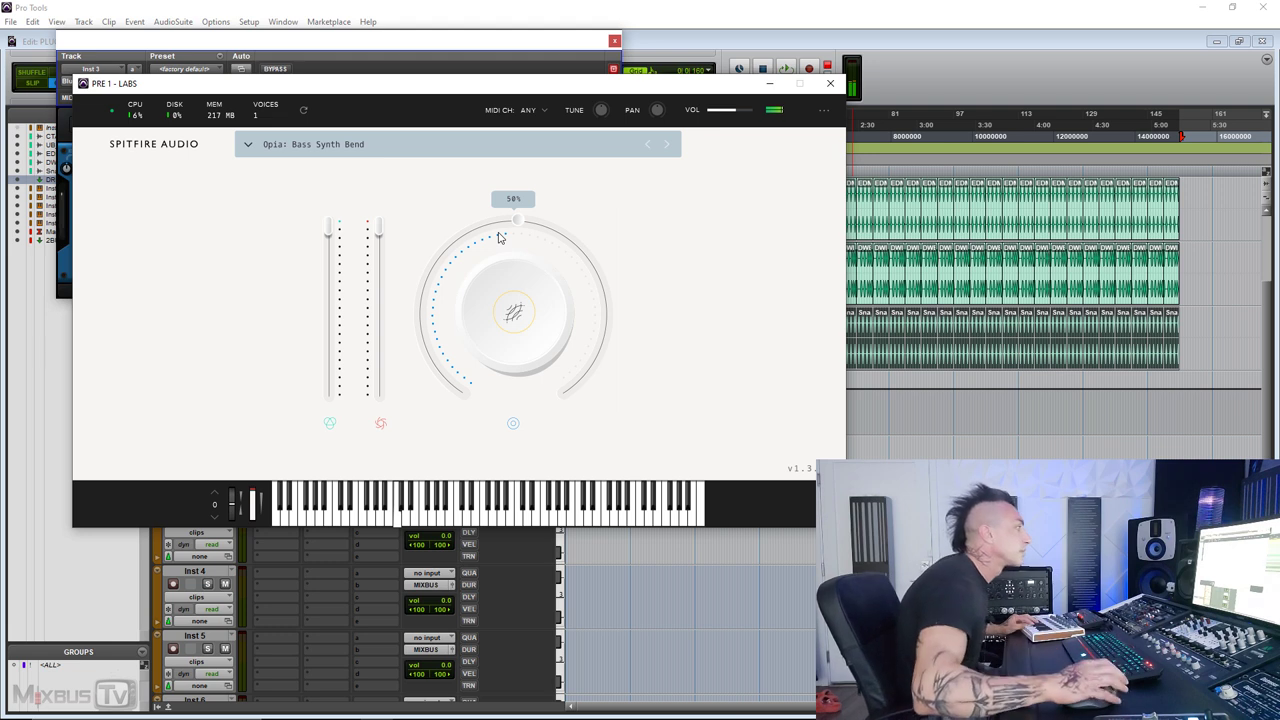
Step: Load the Opia: Locusts preset, and set the big knob to 75% on Music Box: Hannah Peel's Music Box
click(414, 150)
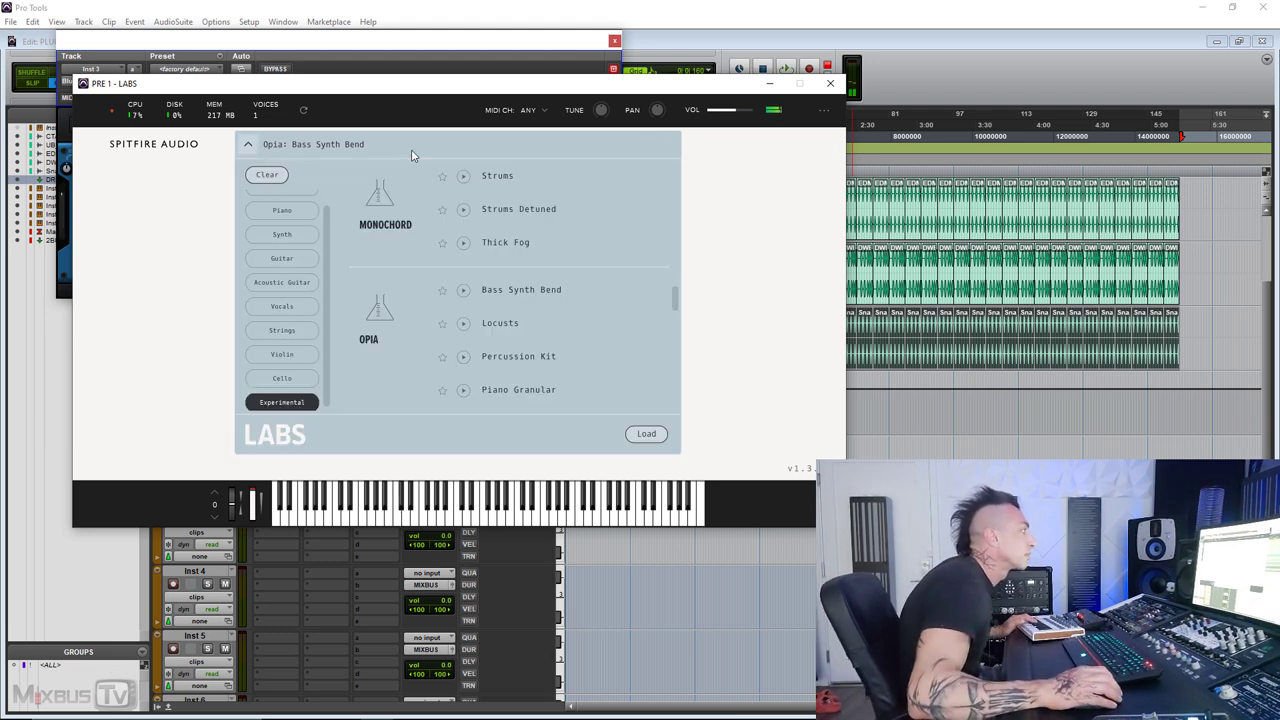
click(466, 276)
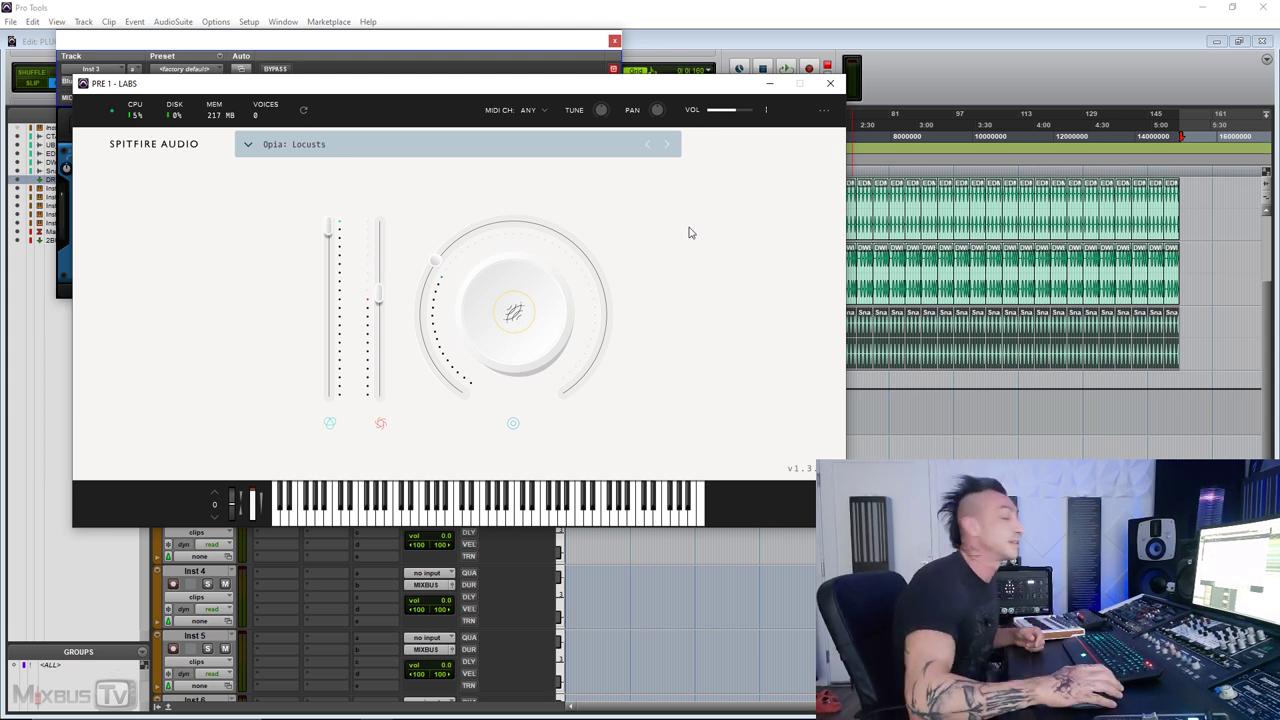
drag(423, 343, 587, 291)
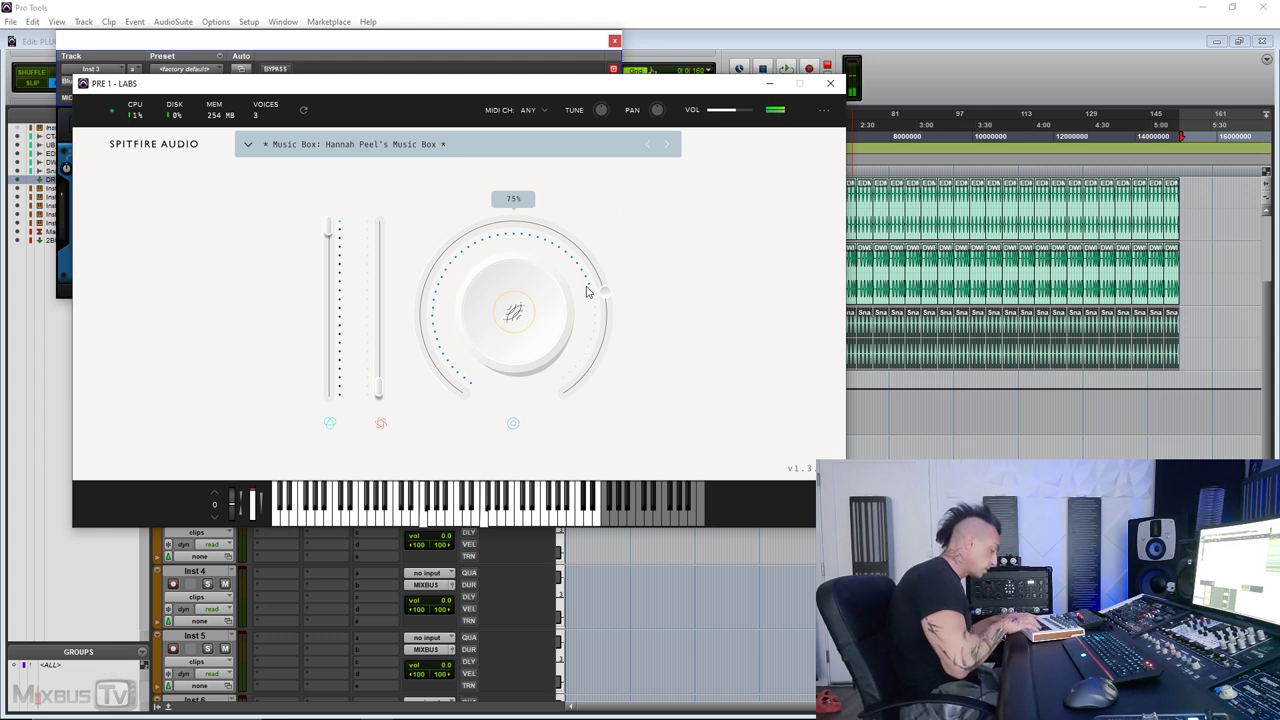